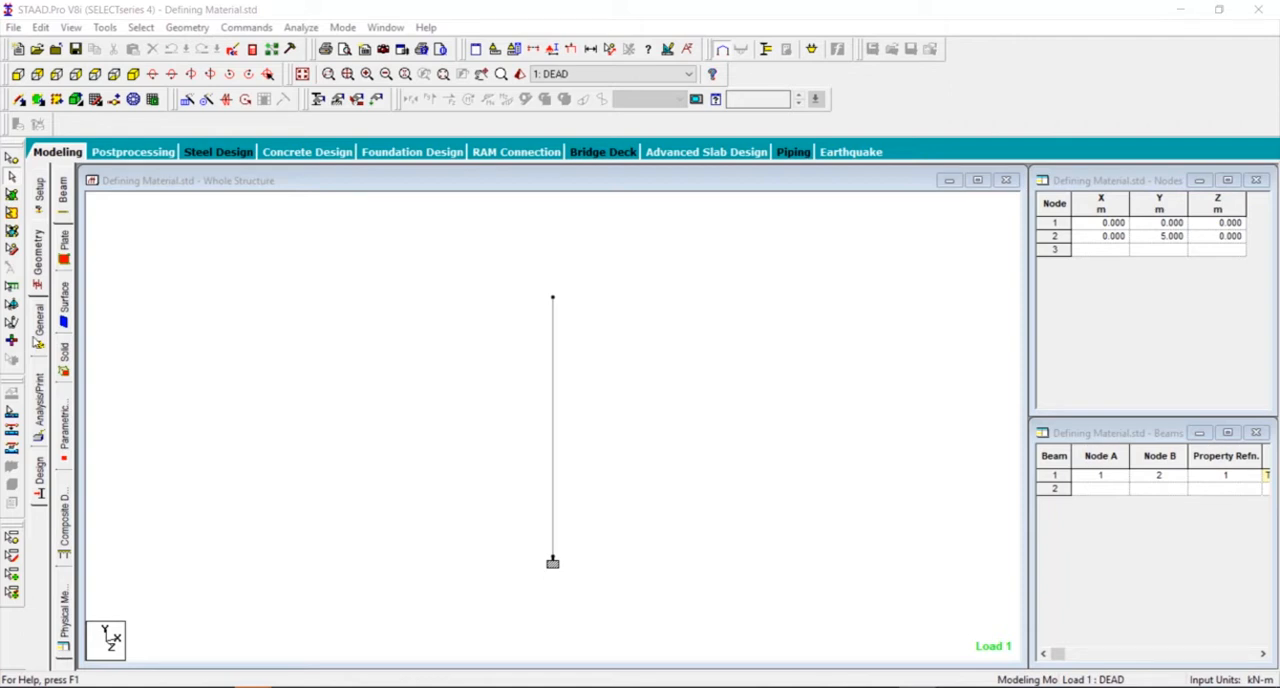
- Open the section database from the member properties and browse the cold-formed steel, timber and aluminum profile tables
click(39, 320)
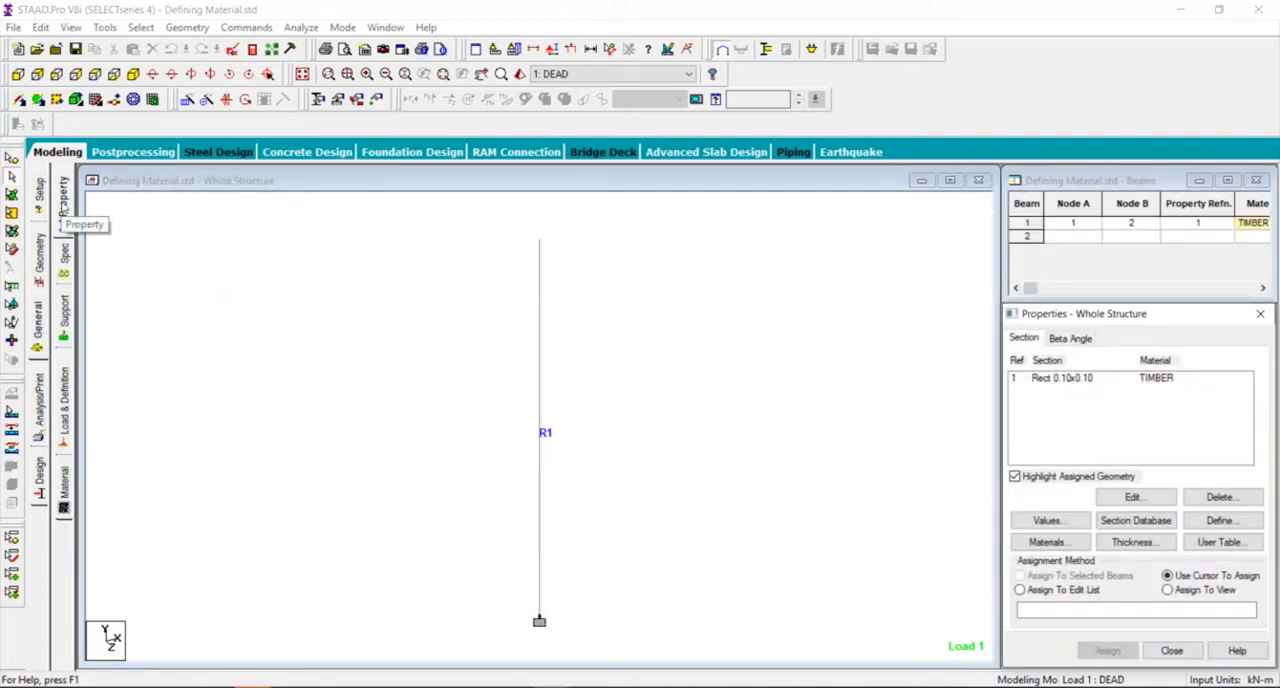
click(1148, 529)
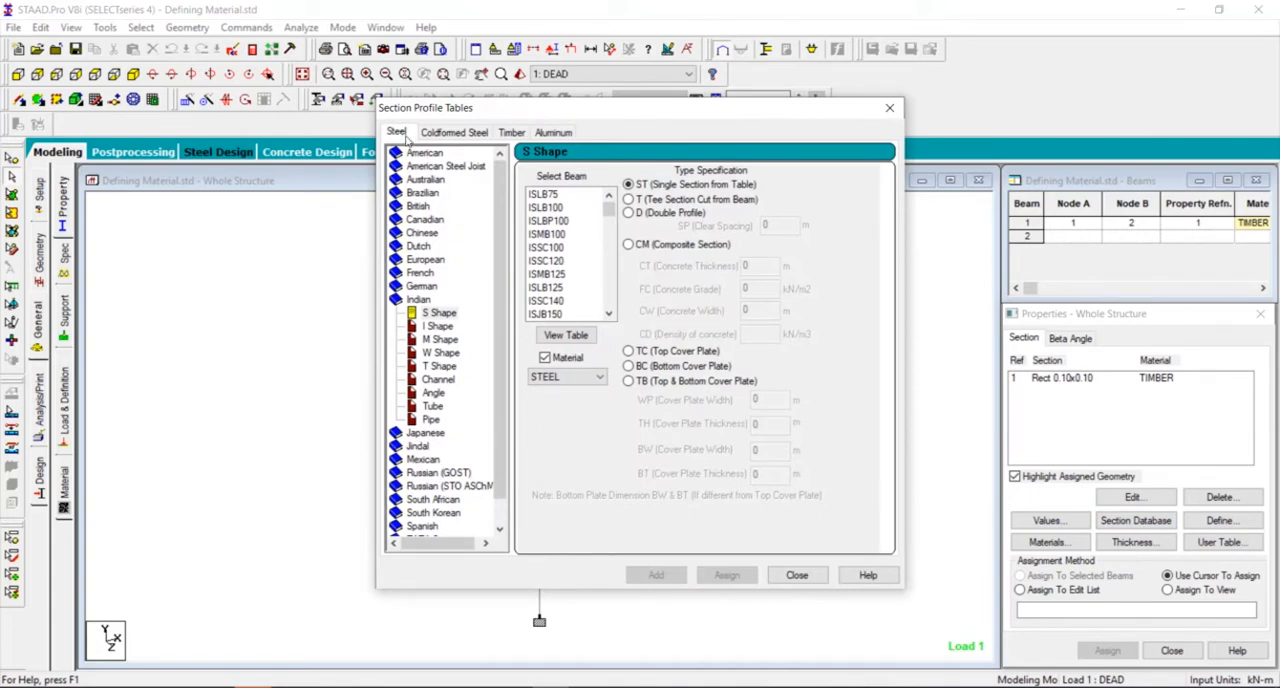
click(452, 133)
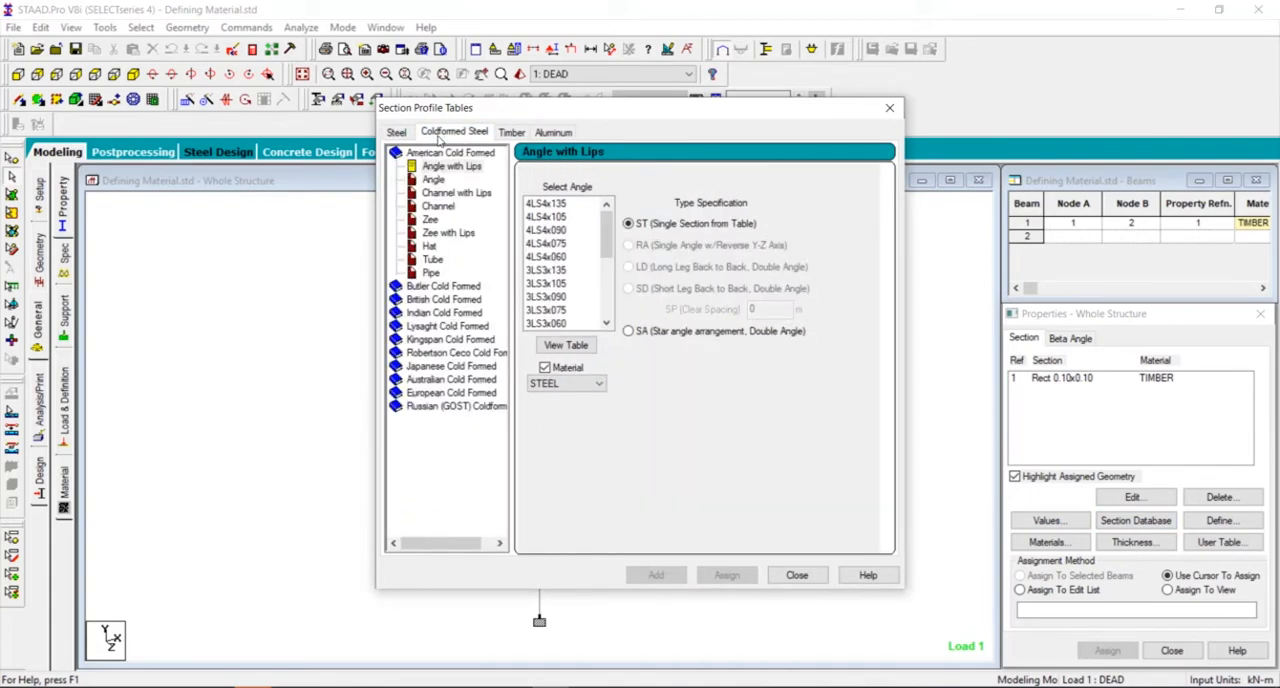
click(515, 134)
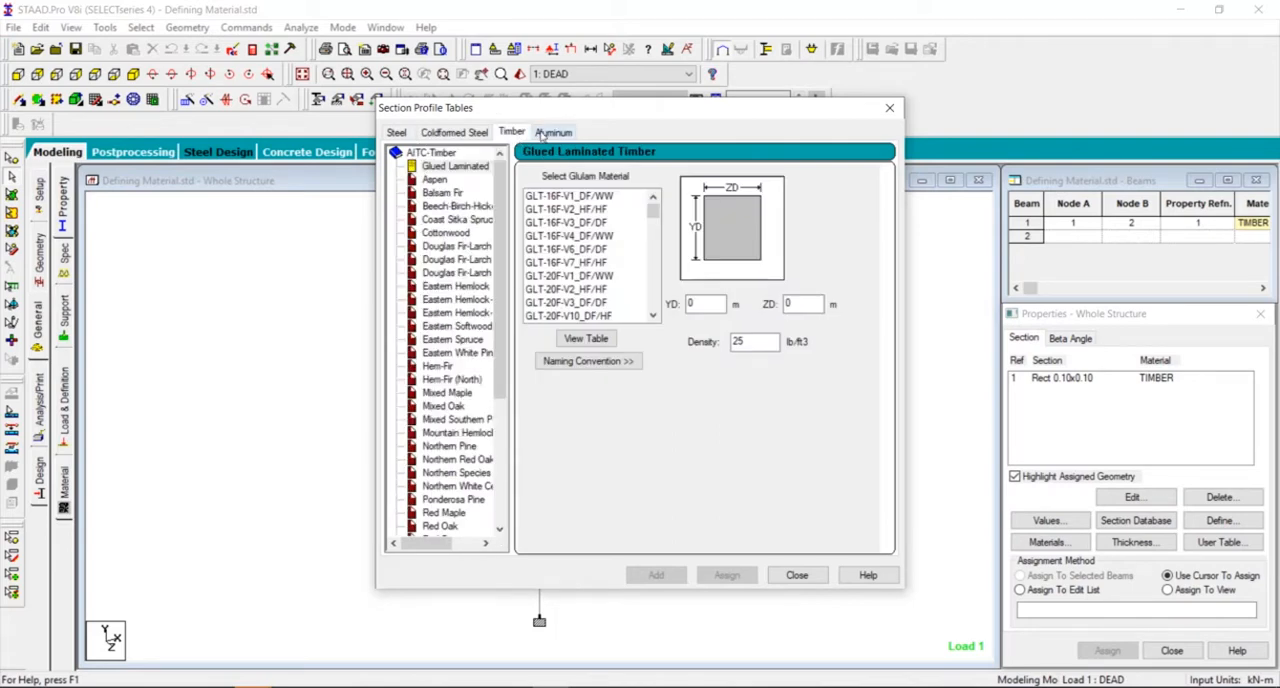
click(542, 133)
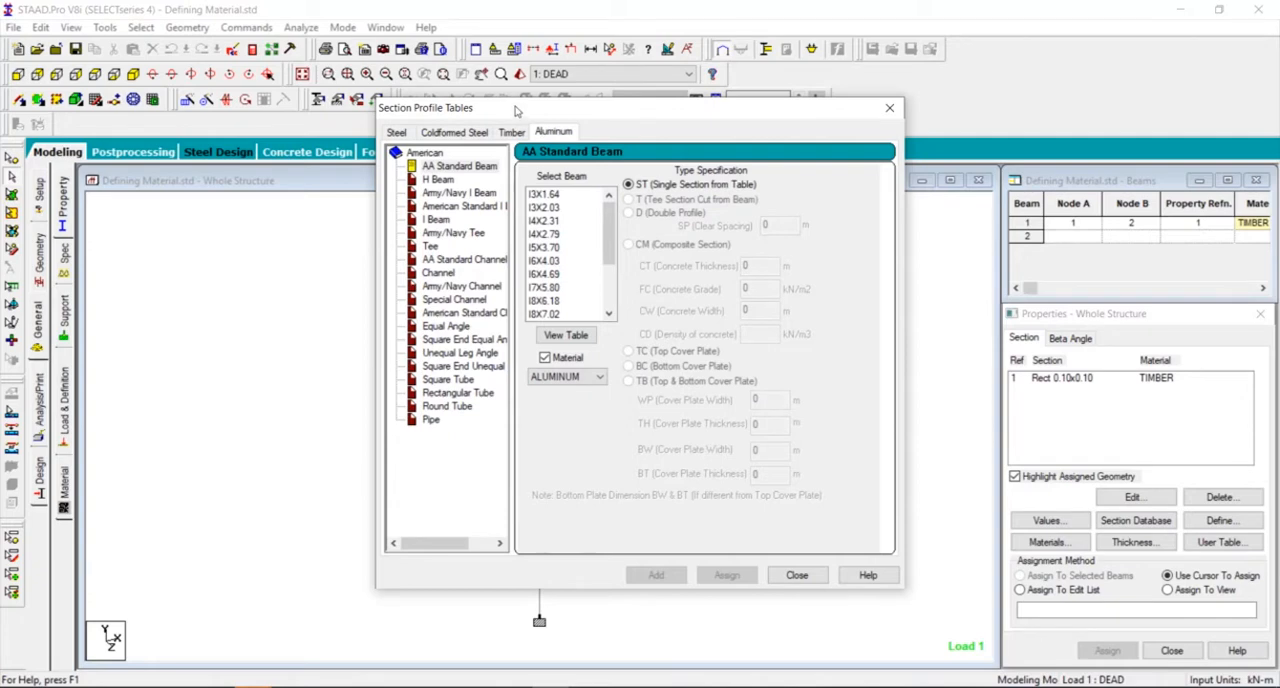
drag(516, 110, 842, 97)
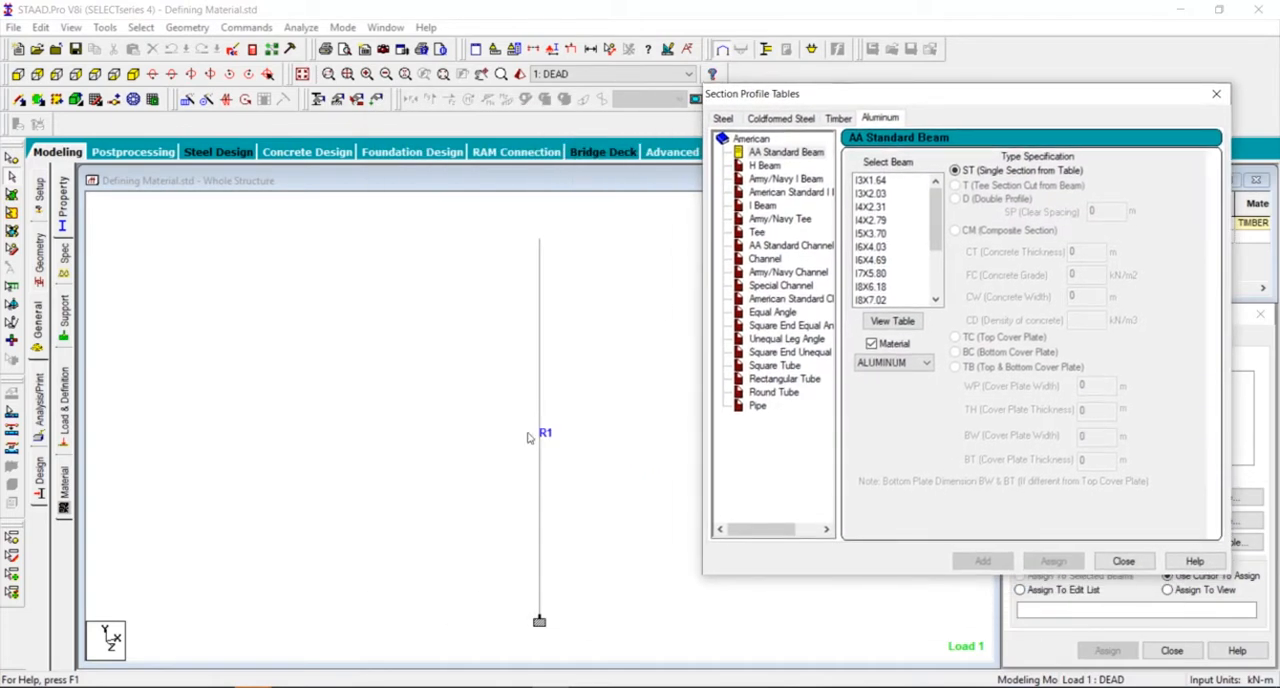
- Add the Indian steel channel ISMC100 as a single section with STEEL material, then close the profile tables
click(723, 118)
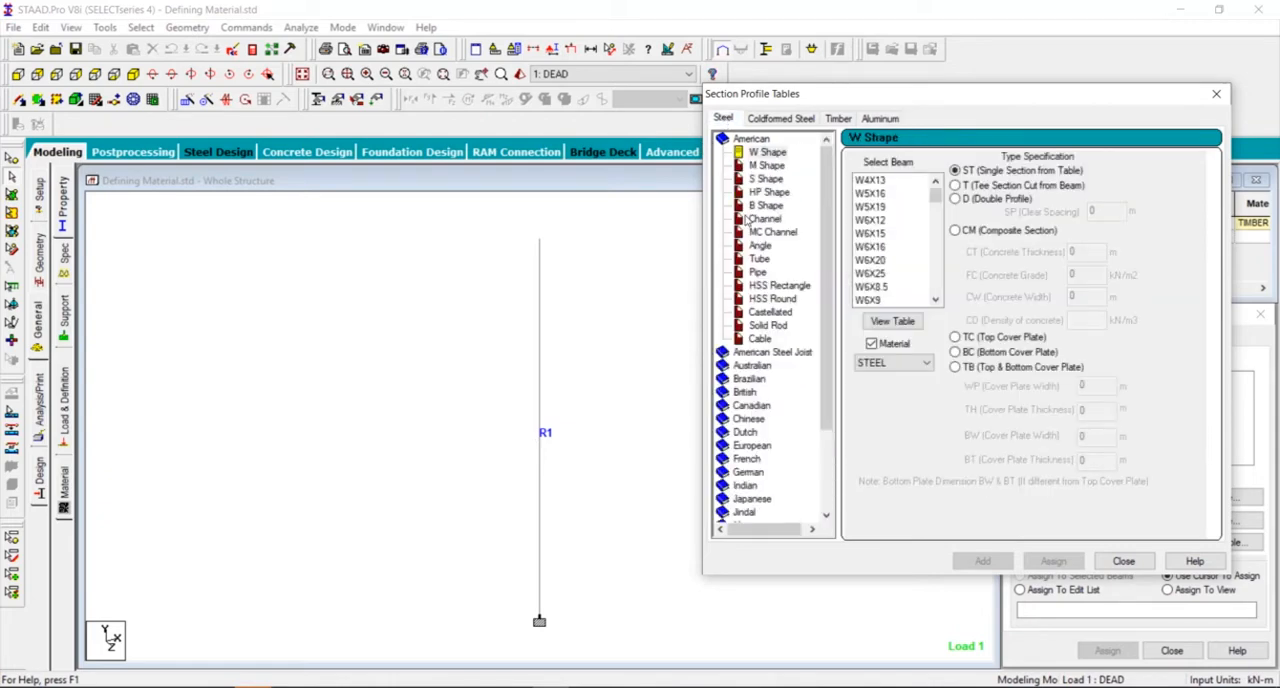
scroll(743, 348, down, 3)
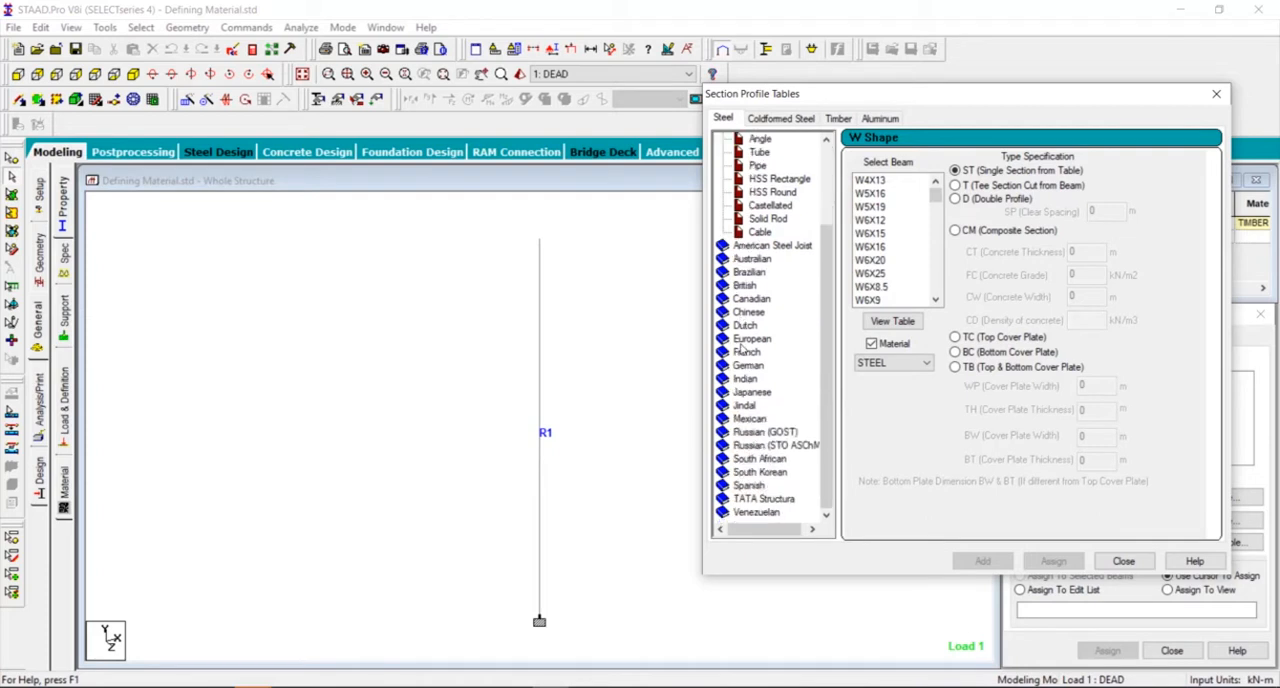
double_click(745, 379)
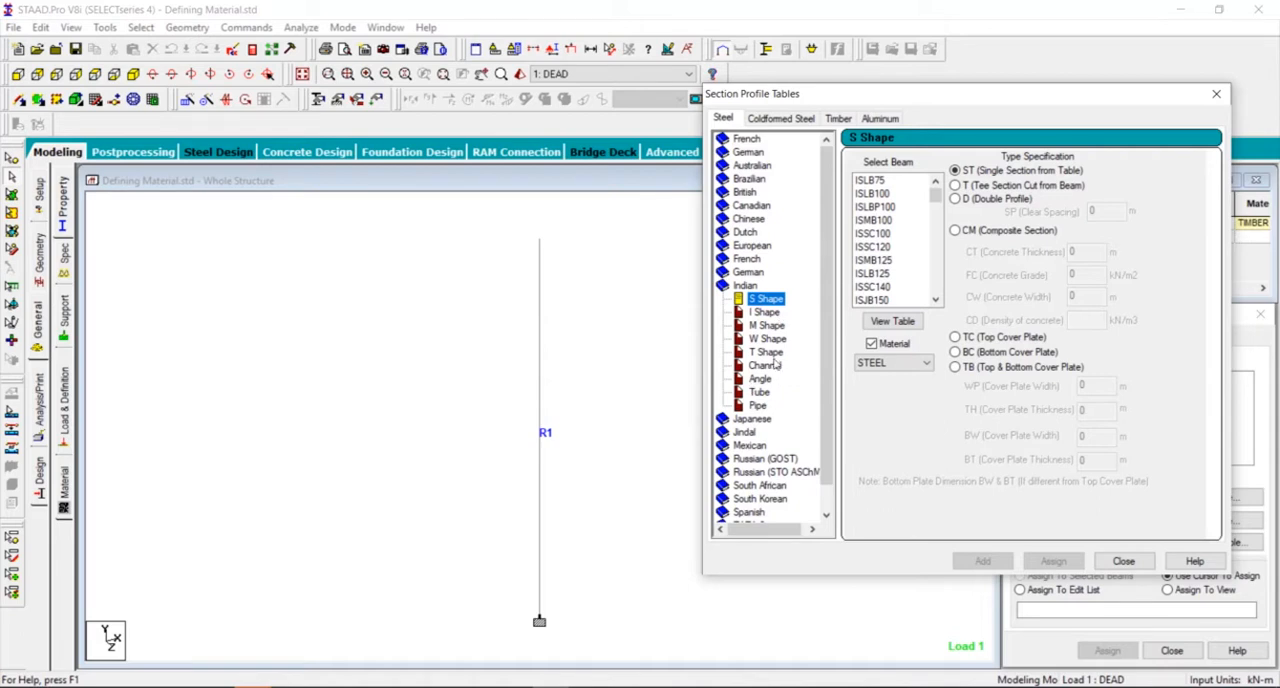
click(765, 366)
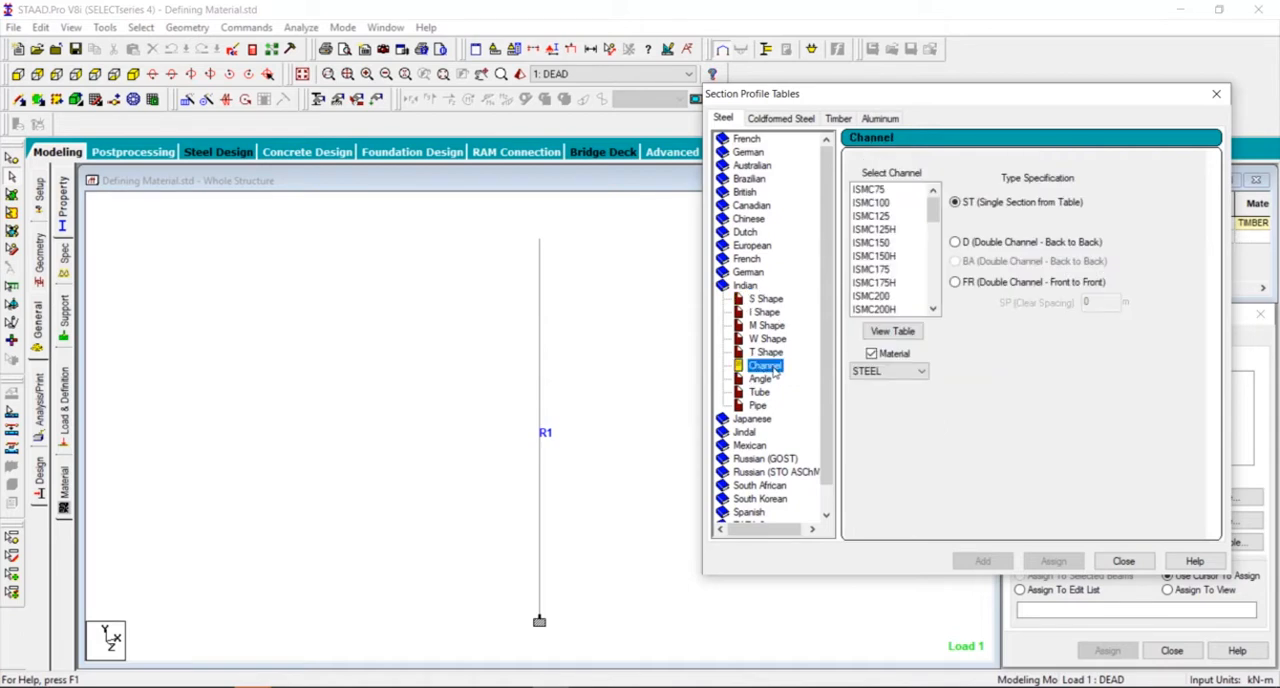
click(872, 203)
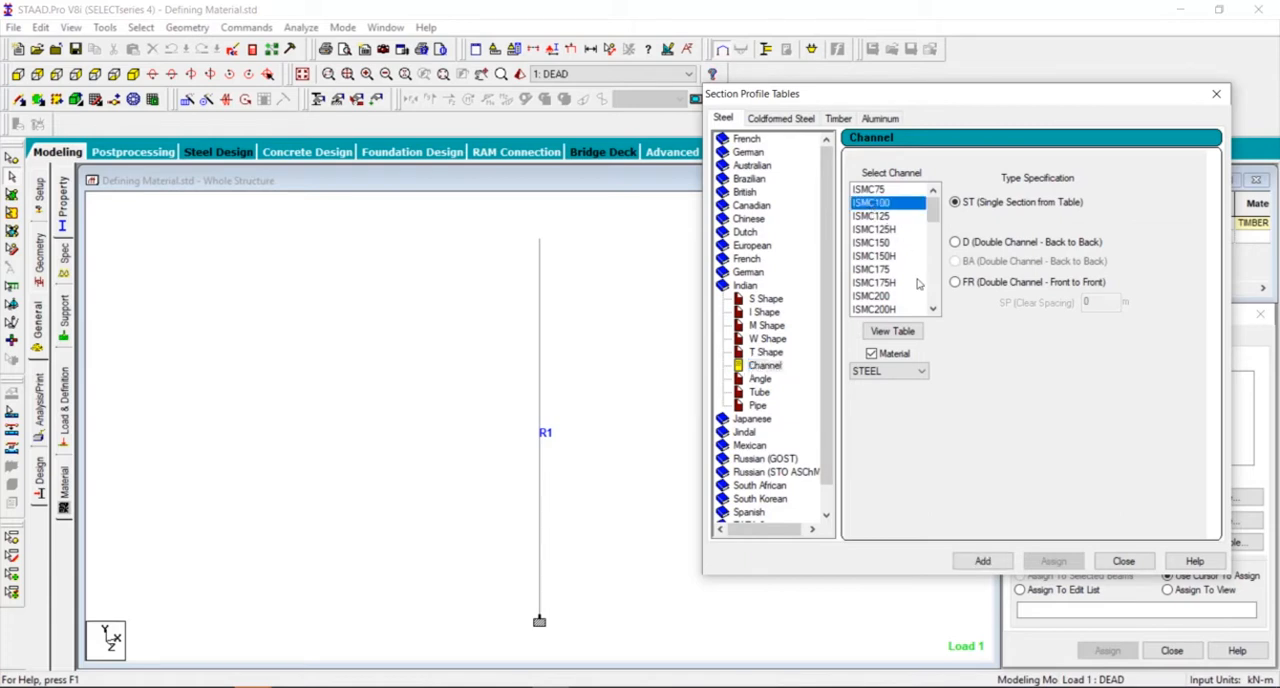
click(984, 562)
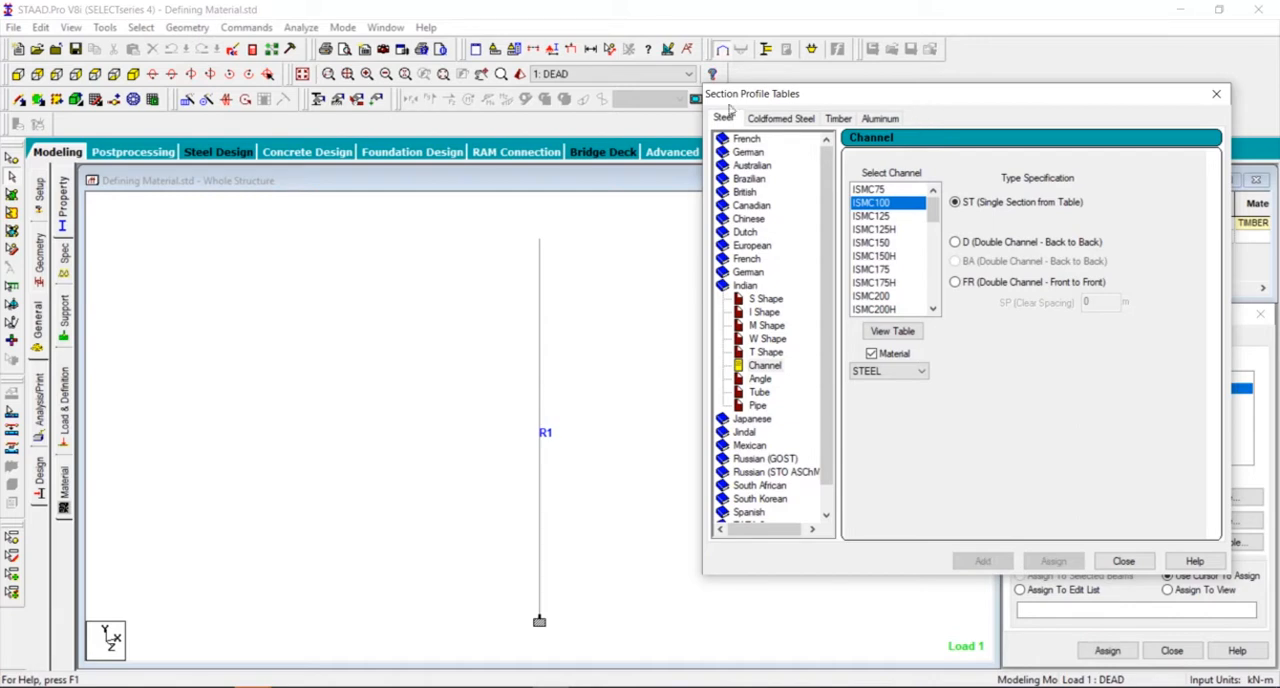
drag(882, 96, 415, 83)
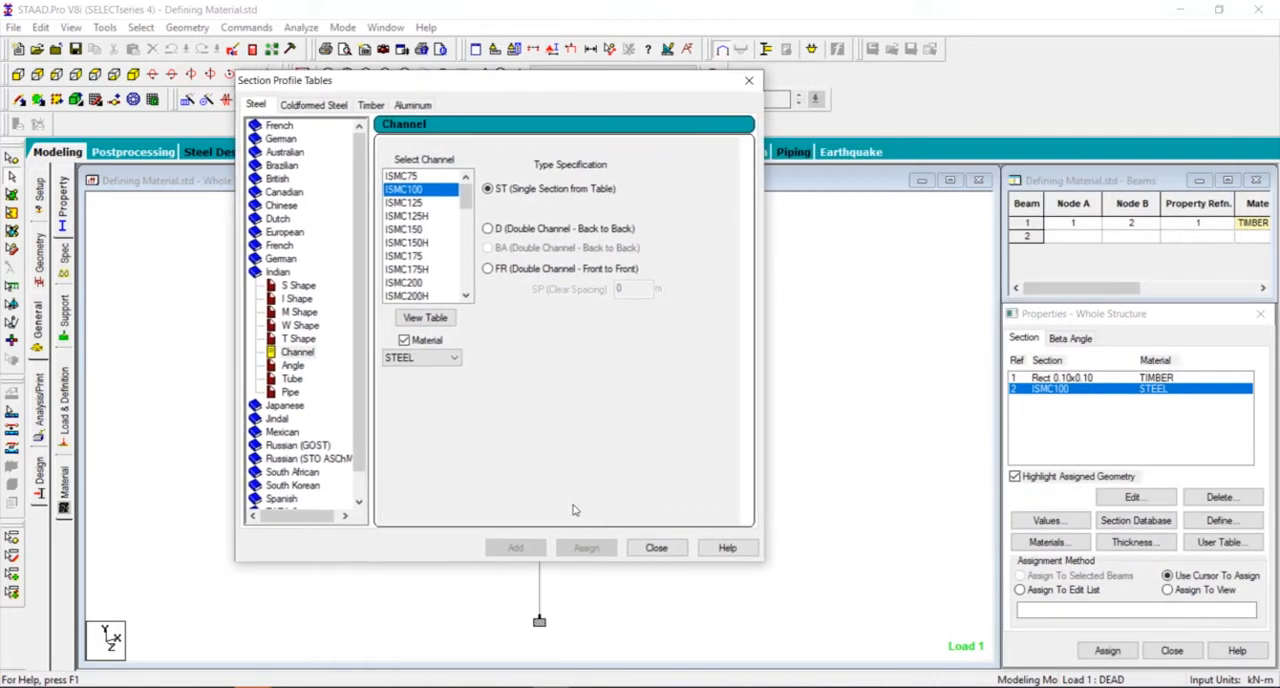
click(656, 548)
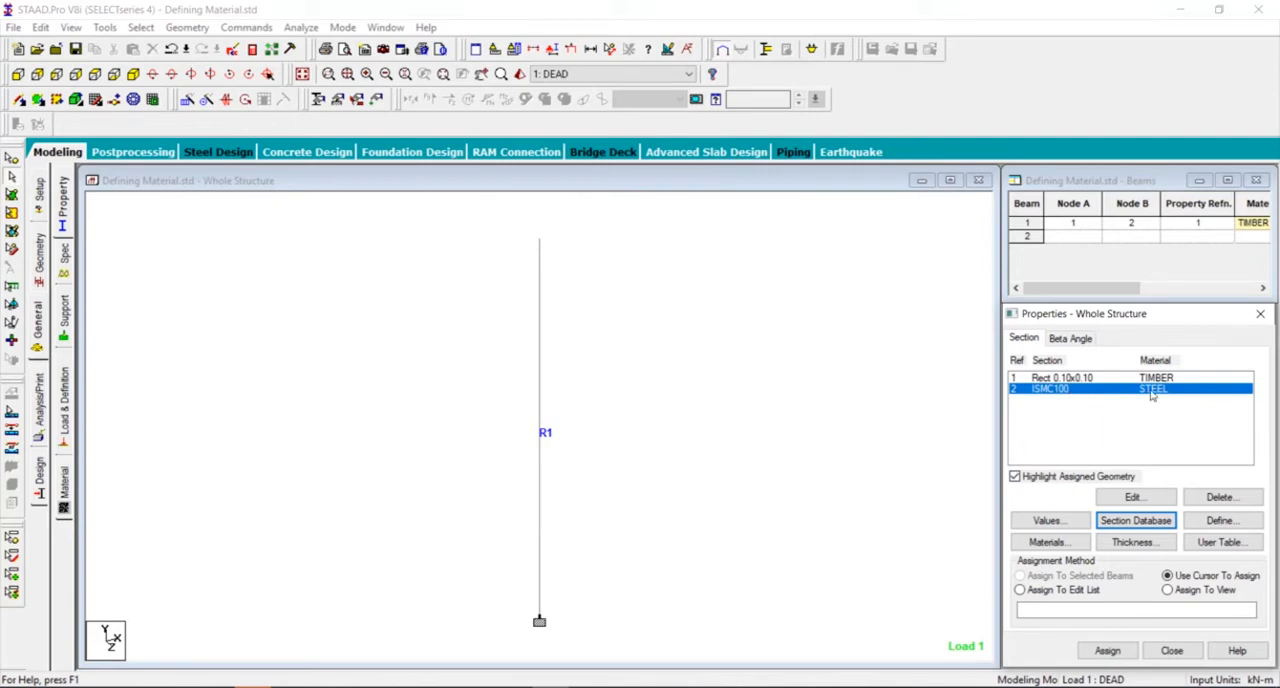
- Delete the vertical beam while keeping its two end nodes
click(635, 550)
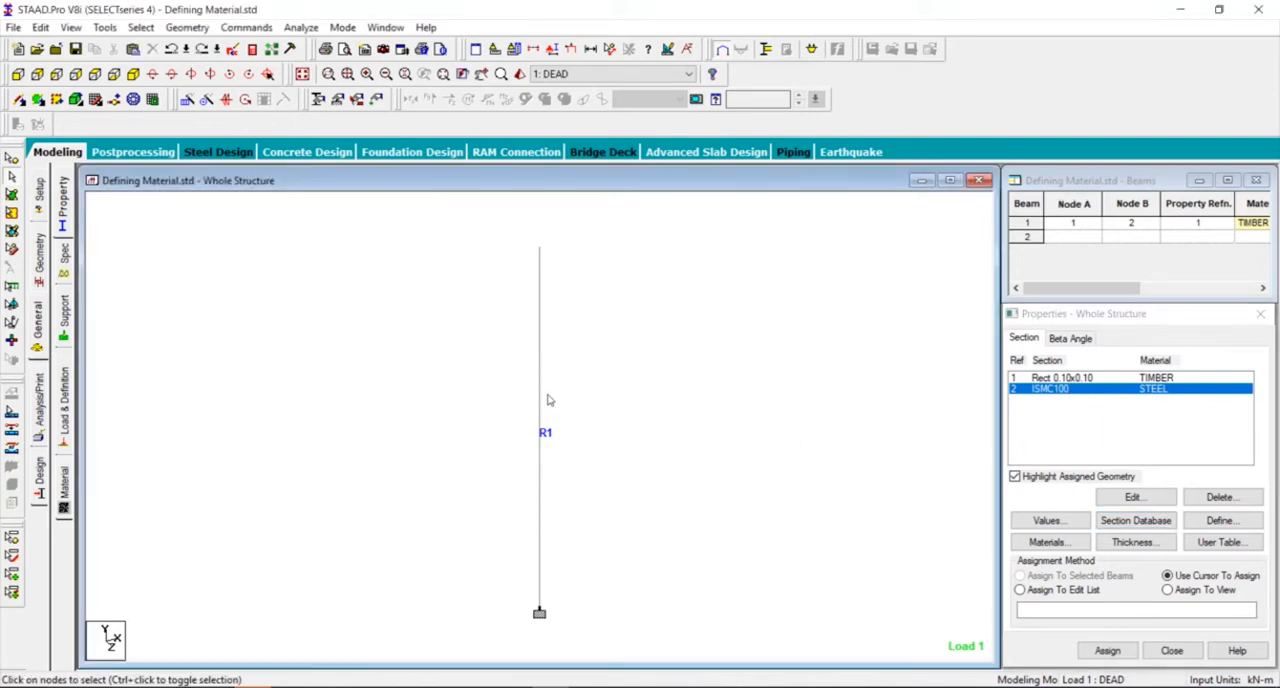
click(541, 390)
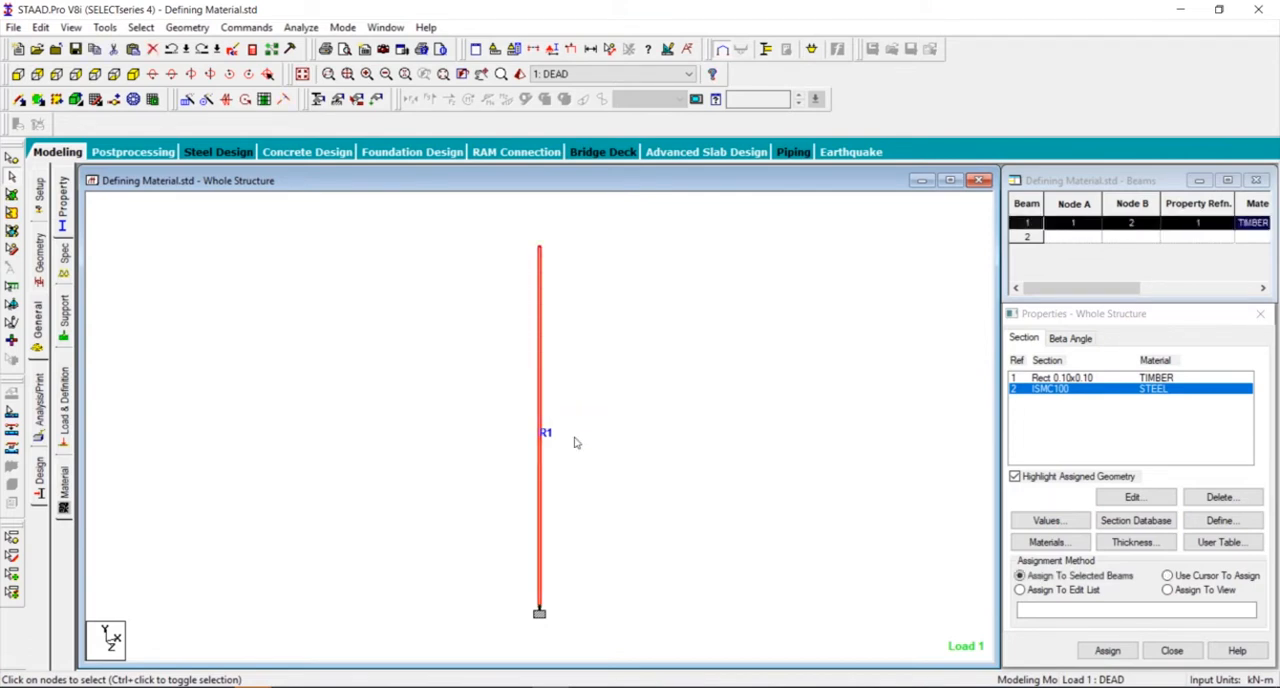
key(Delete)
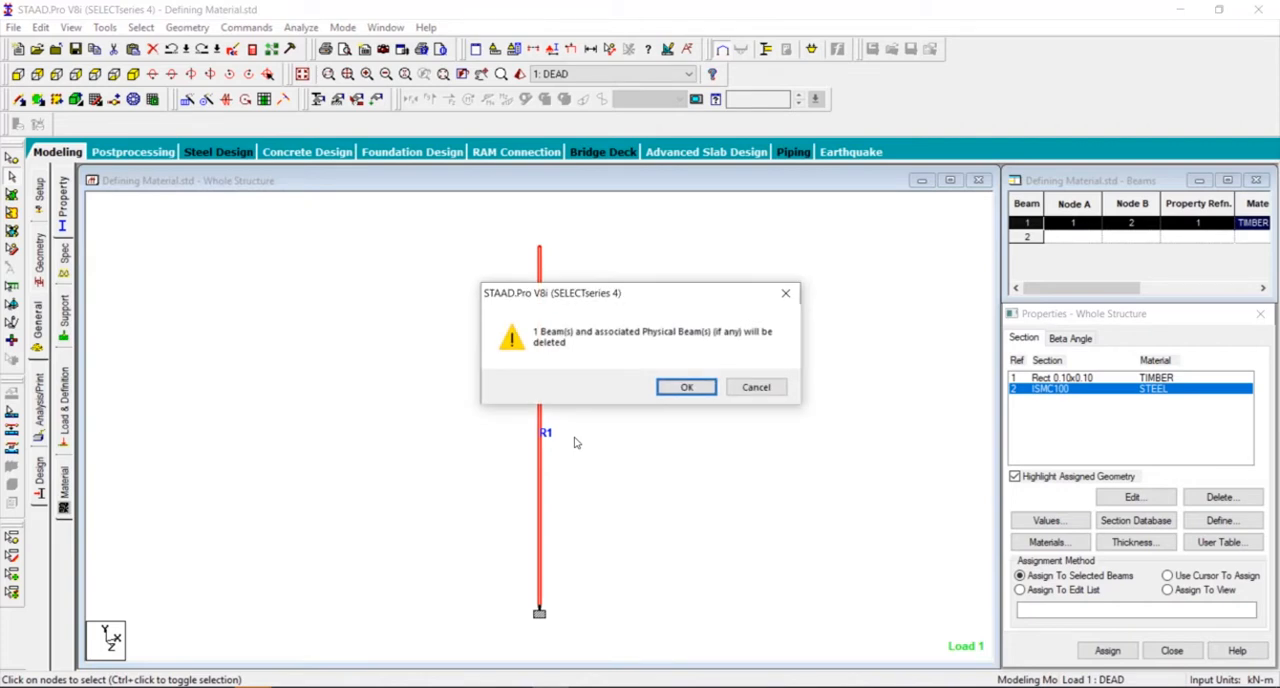
click(690, 389)
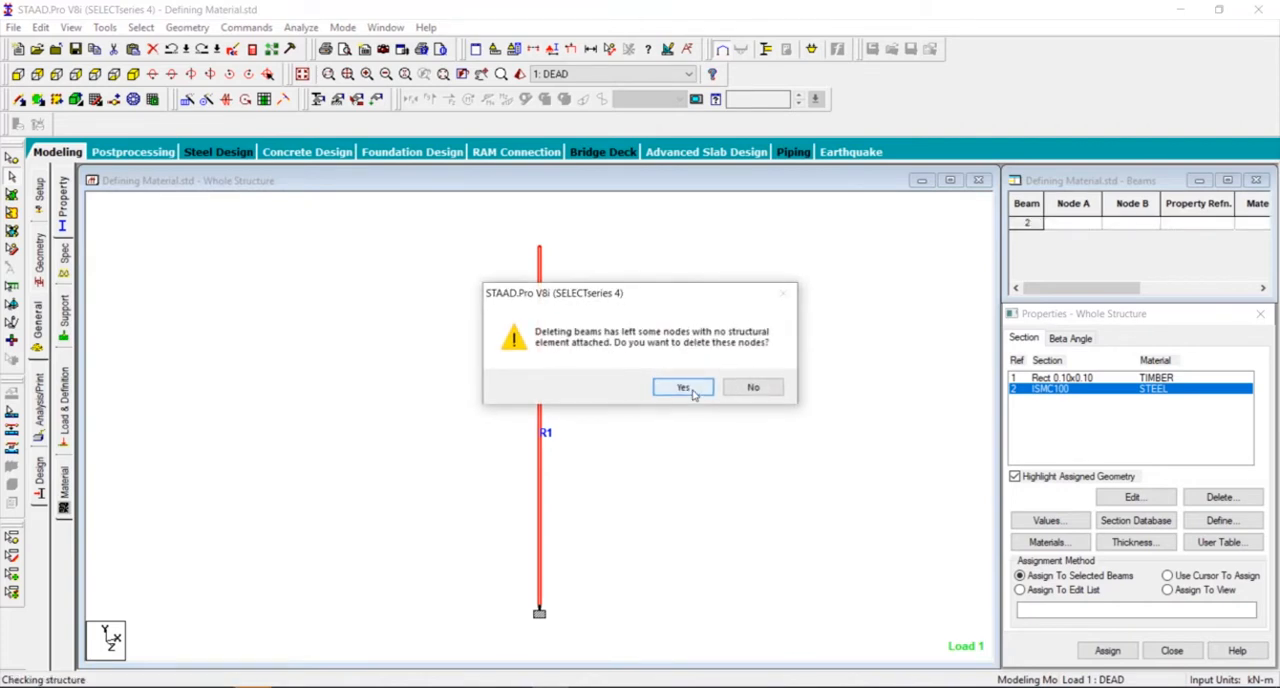
click(751, 388)
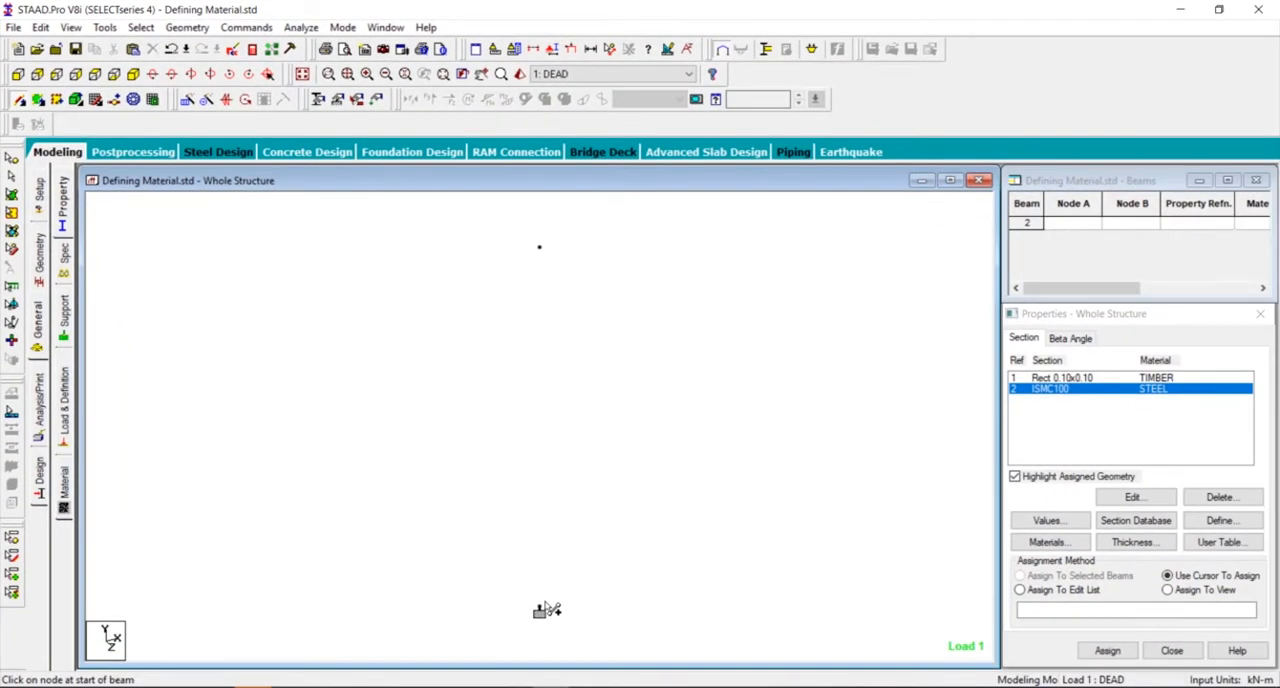
- Redraw the vertical beam from the supported node to the upper node and assign it the ISMC100 steel section
mouse_move(540, 613)
mouse_down()
mouse_move(591, 560)
mouse_move(794, 451)
mouse_move(577, 229)
mouse_move(547, 250)
mouse_up()
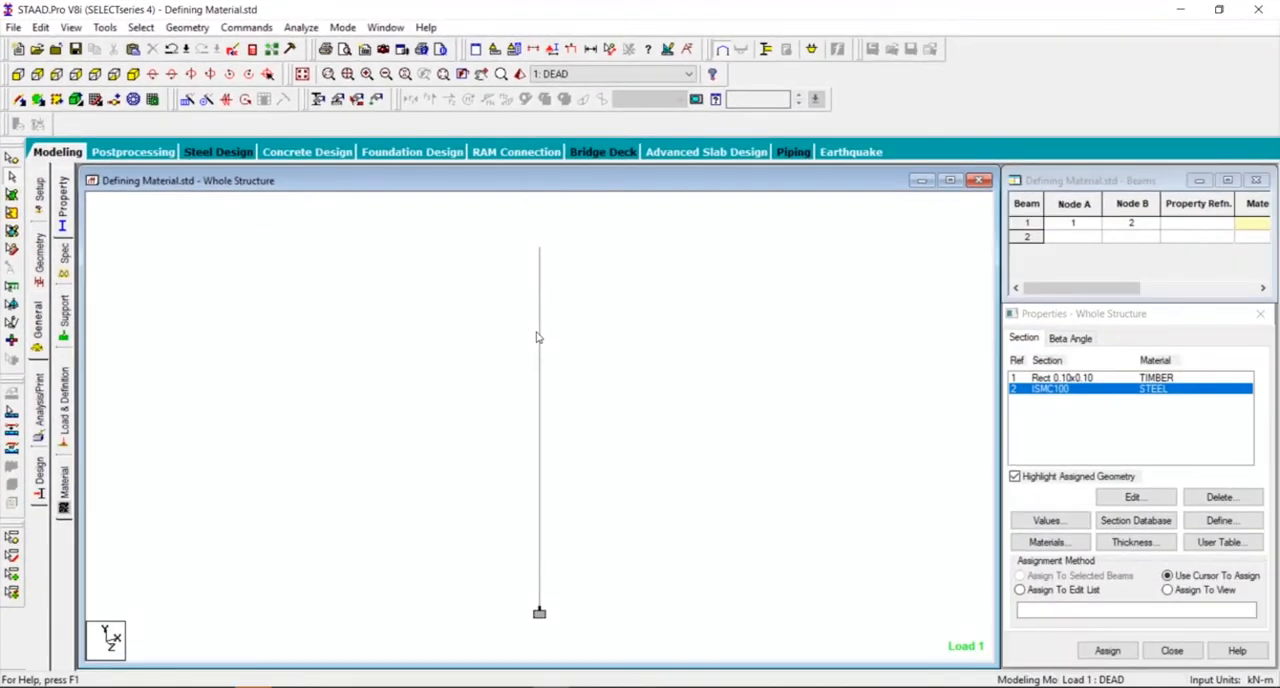
click(588, 370)
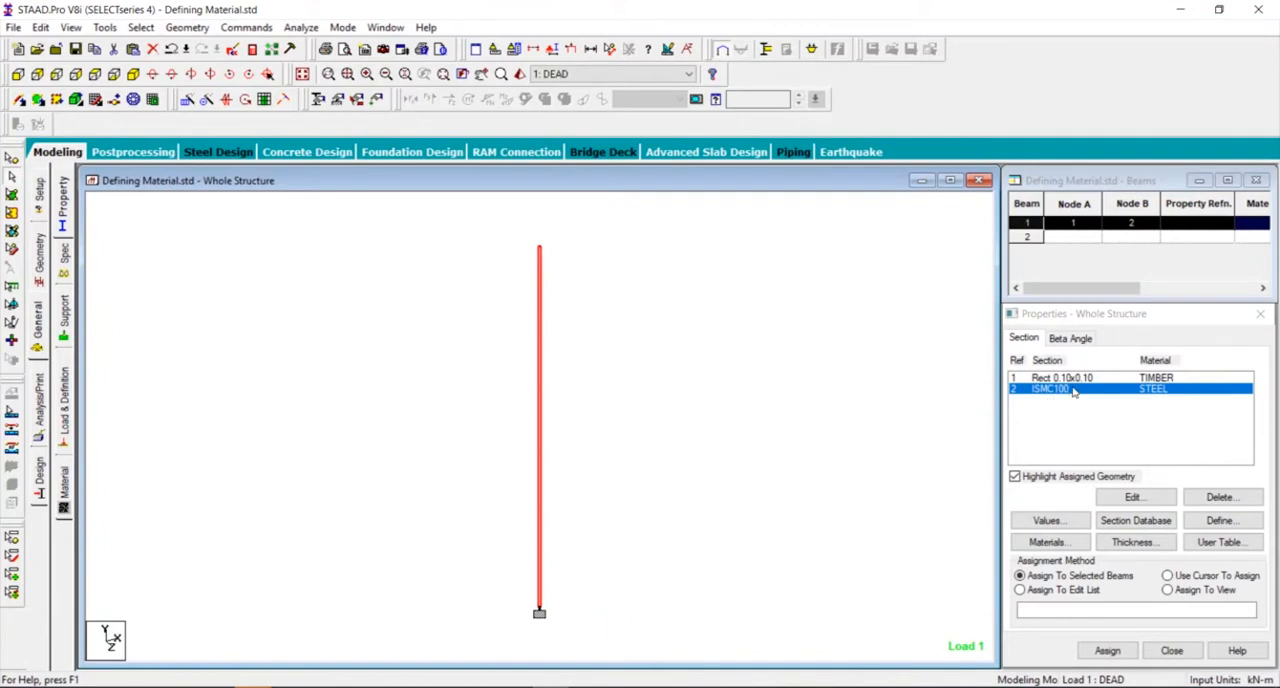
click(1107, 651)
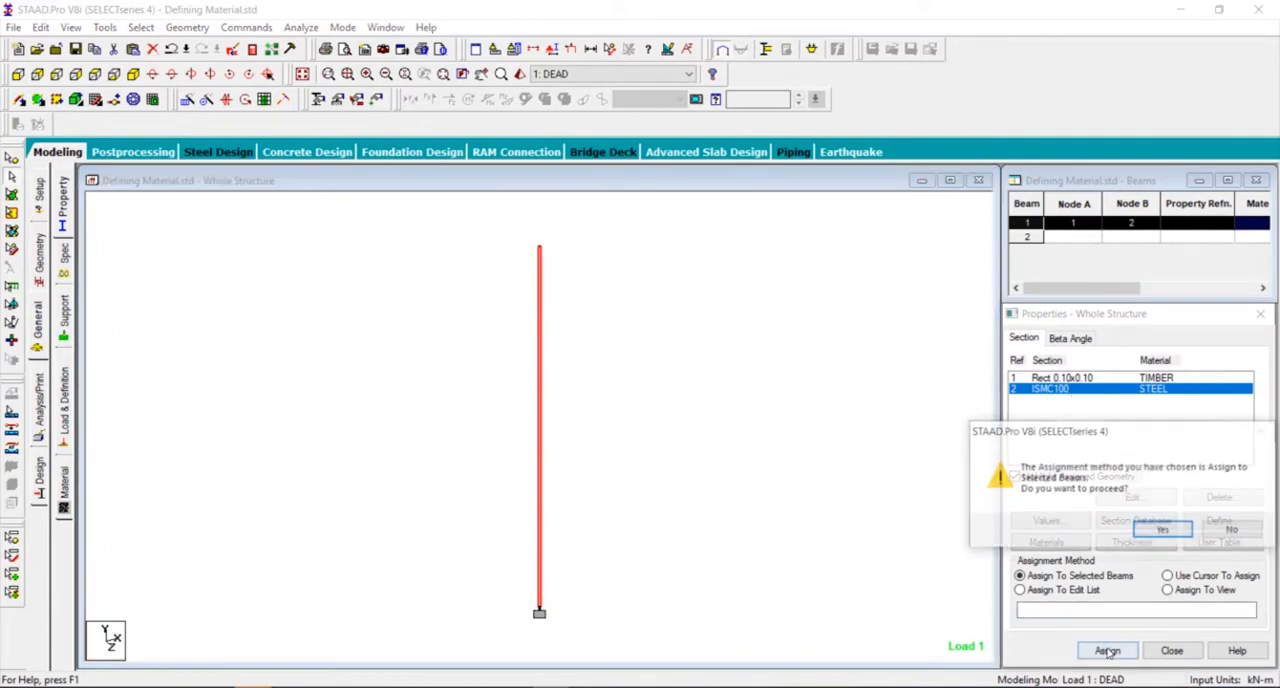
click(1155, 530)
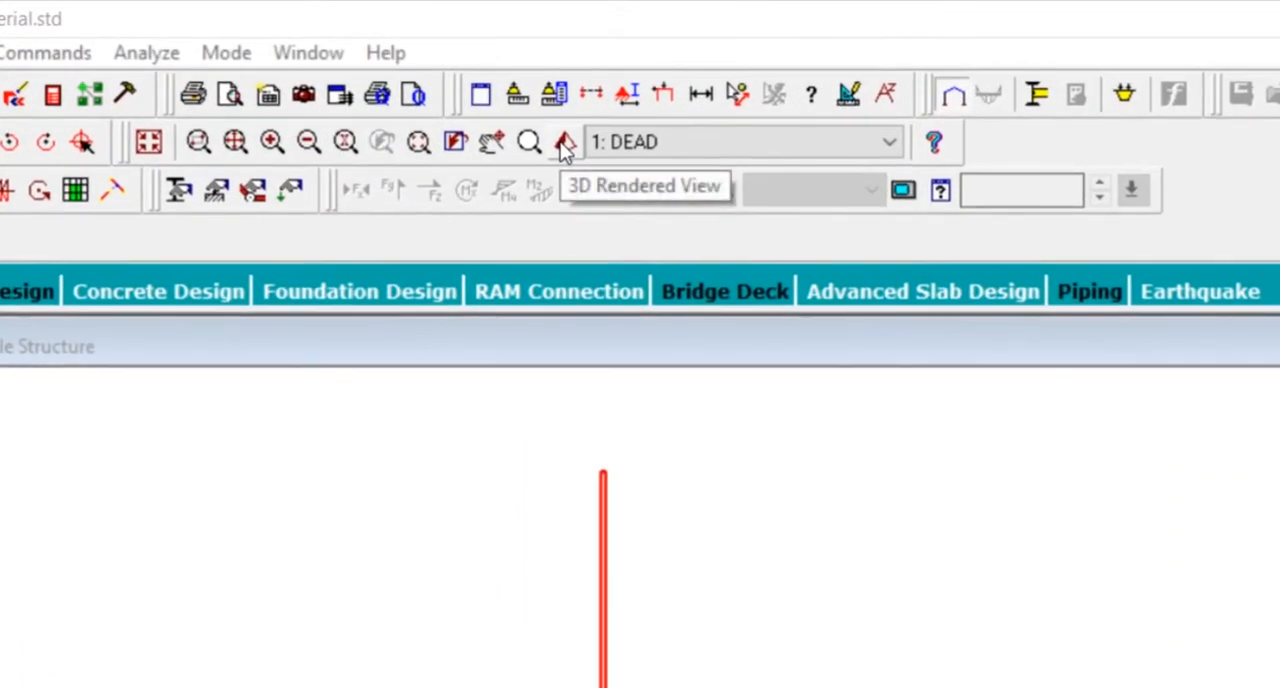
- Inspect the channel member's profile in the 3D rendered view by rotating it, then close that view
click(565, 144)
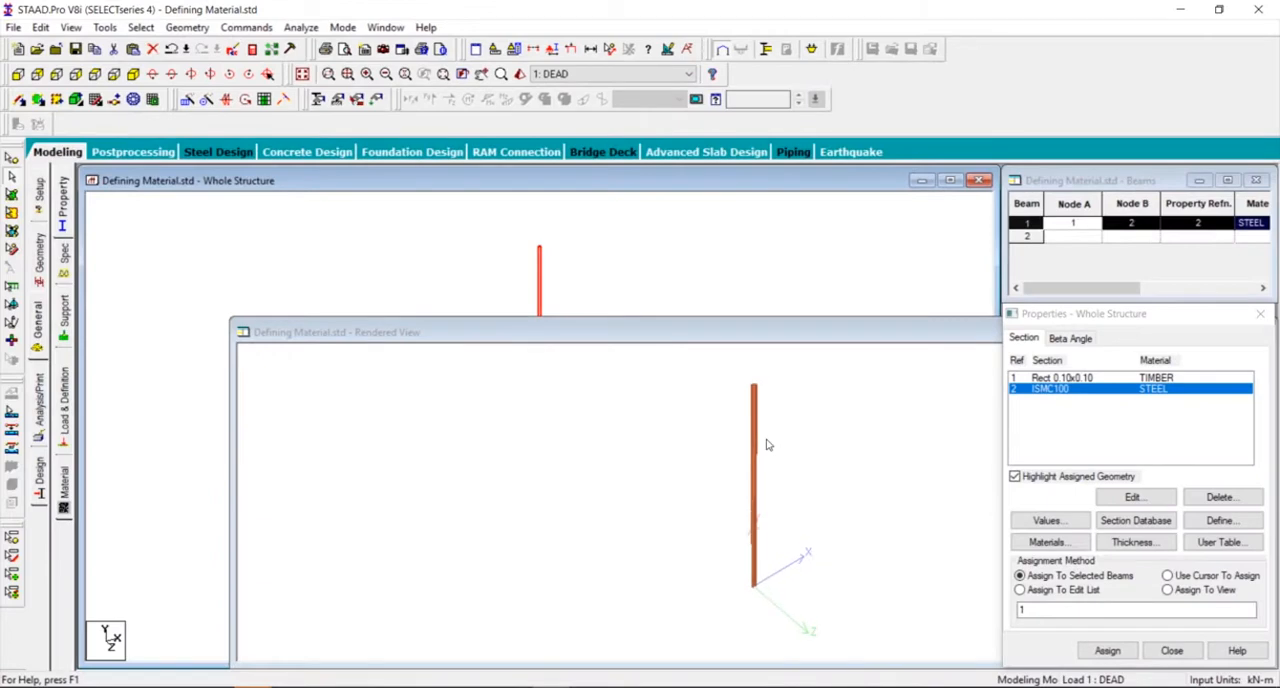
drag(769, 406, 665, 435)
drag(665, 334, 432, 283)
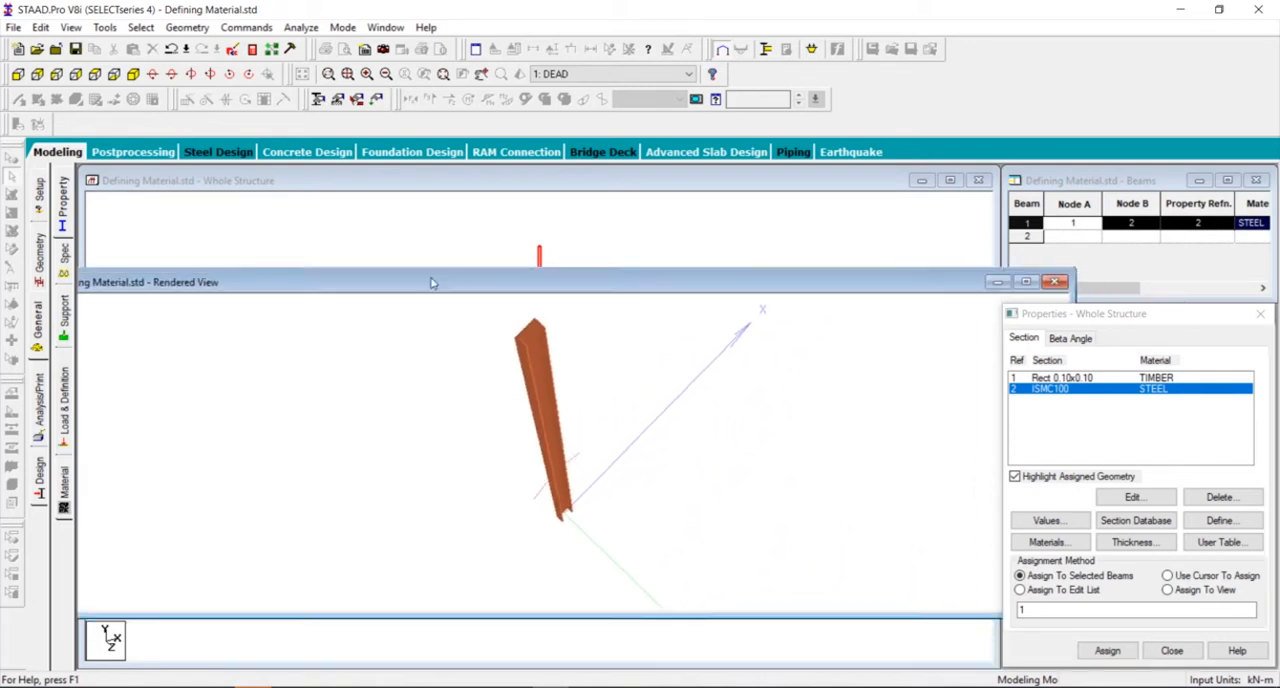
click(1054, 282)
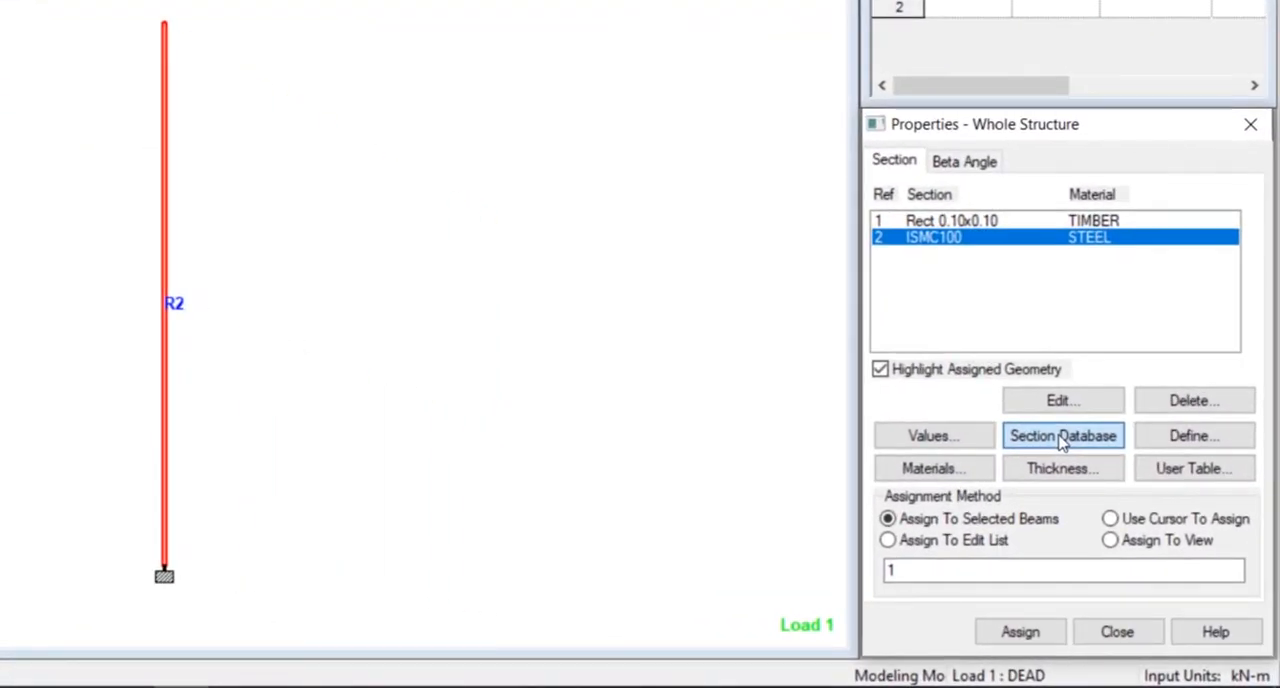
- Add the AITC Red Oak timber profile RDOA_N2_8X10_PO from the section database to the section list
click(1063, 437)
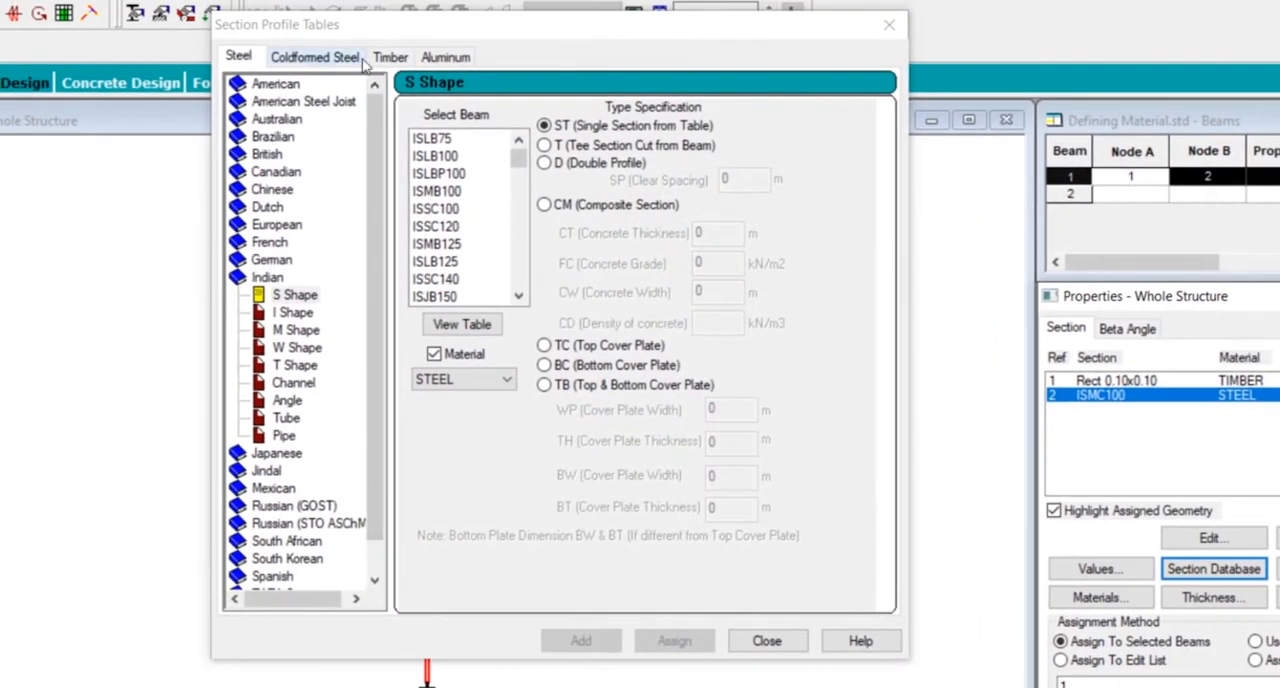
click(392, 60)
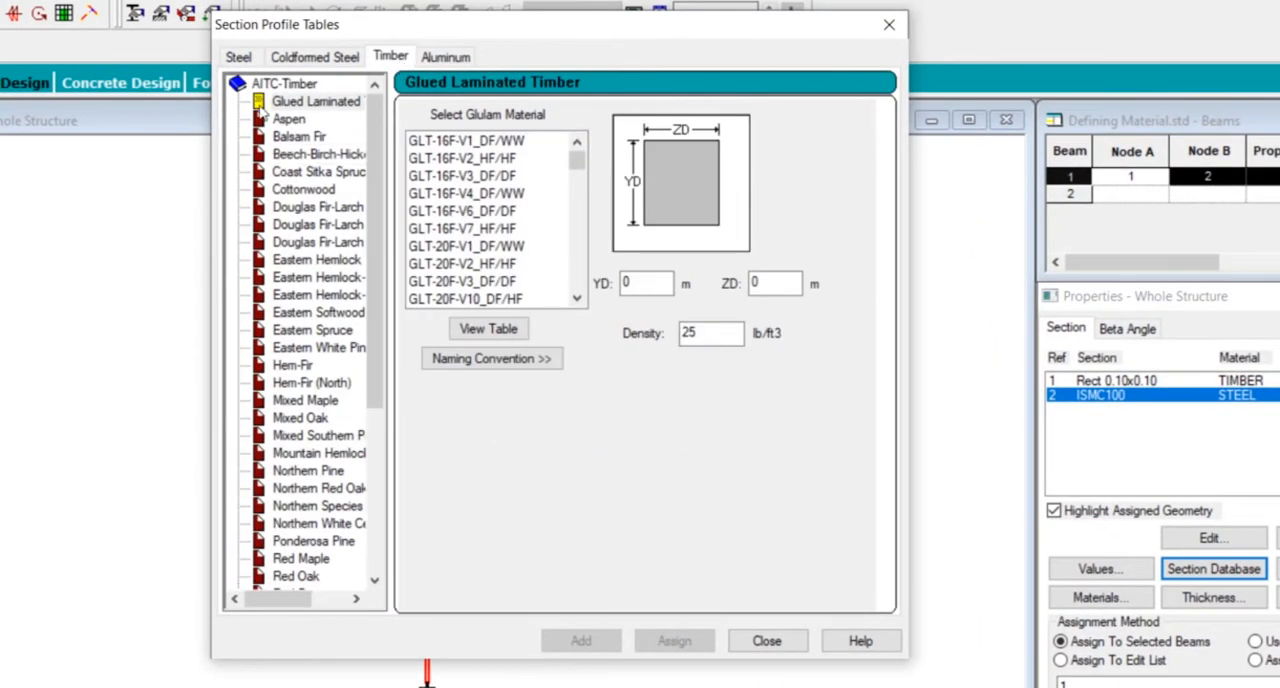
scroll(374, 190, down, 5)
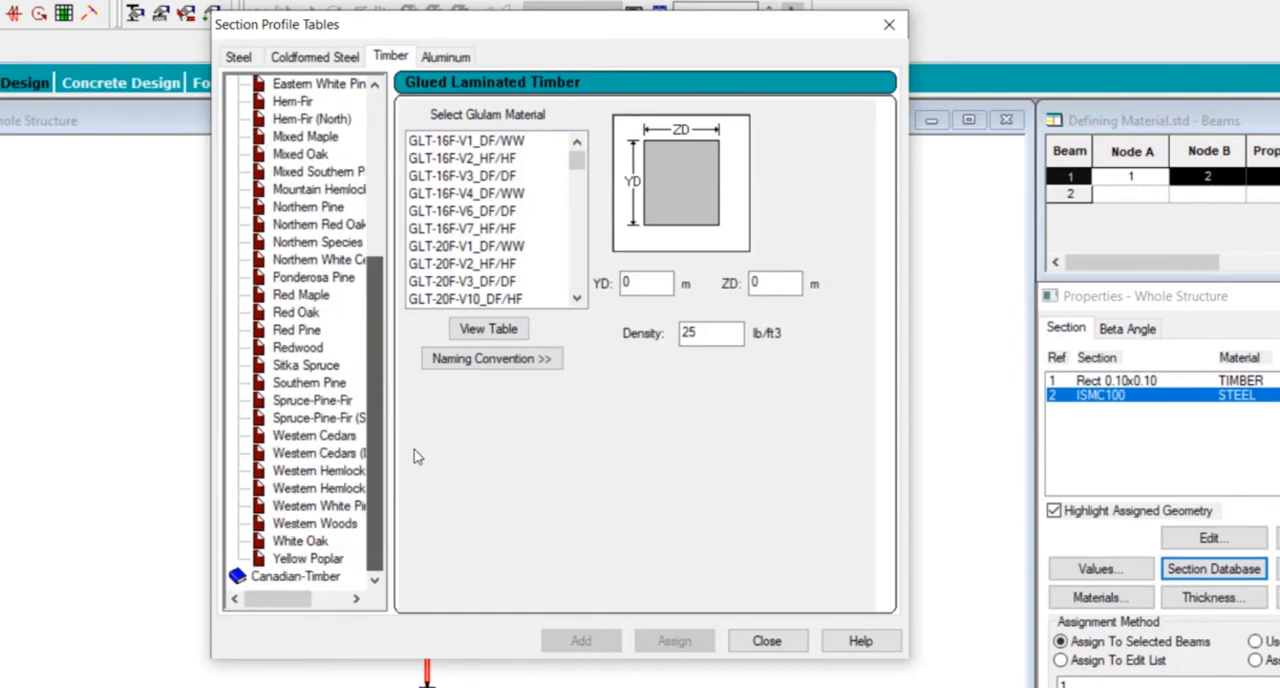
scroll(305, 316, up, 5)
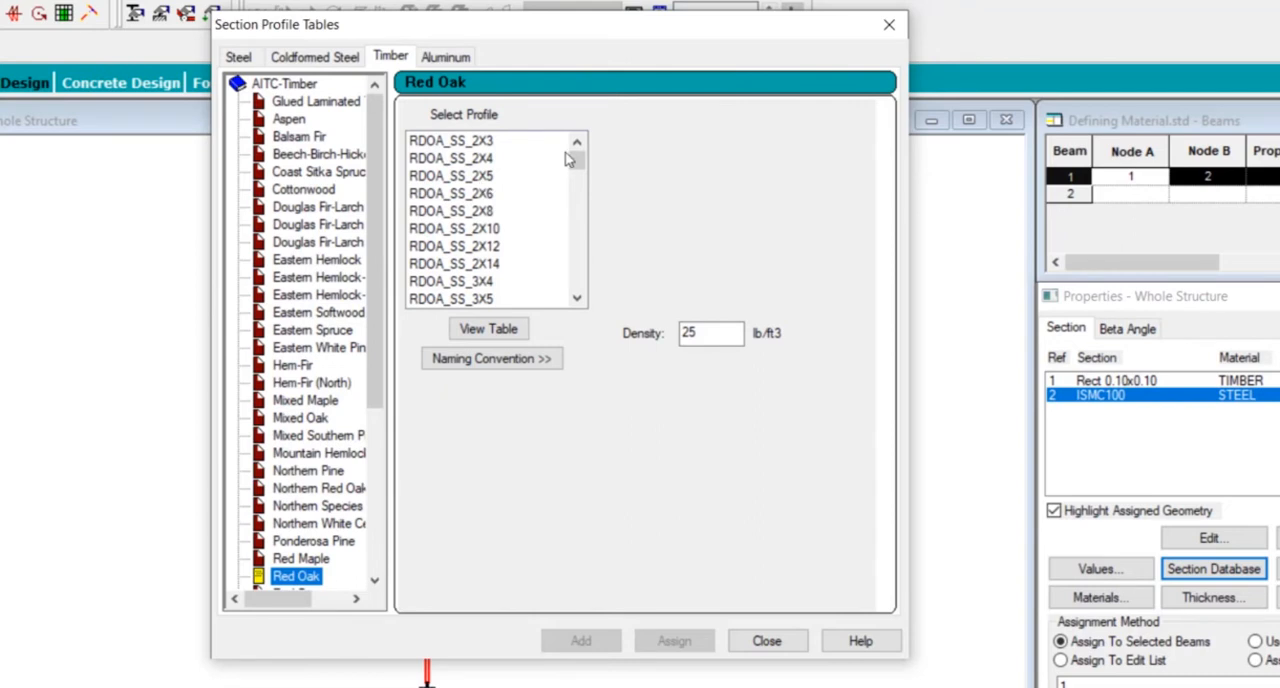
drag(577, 163, 578, 243)
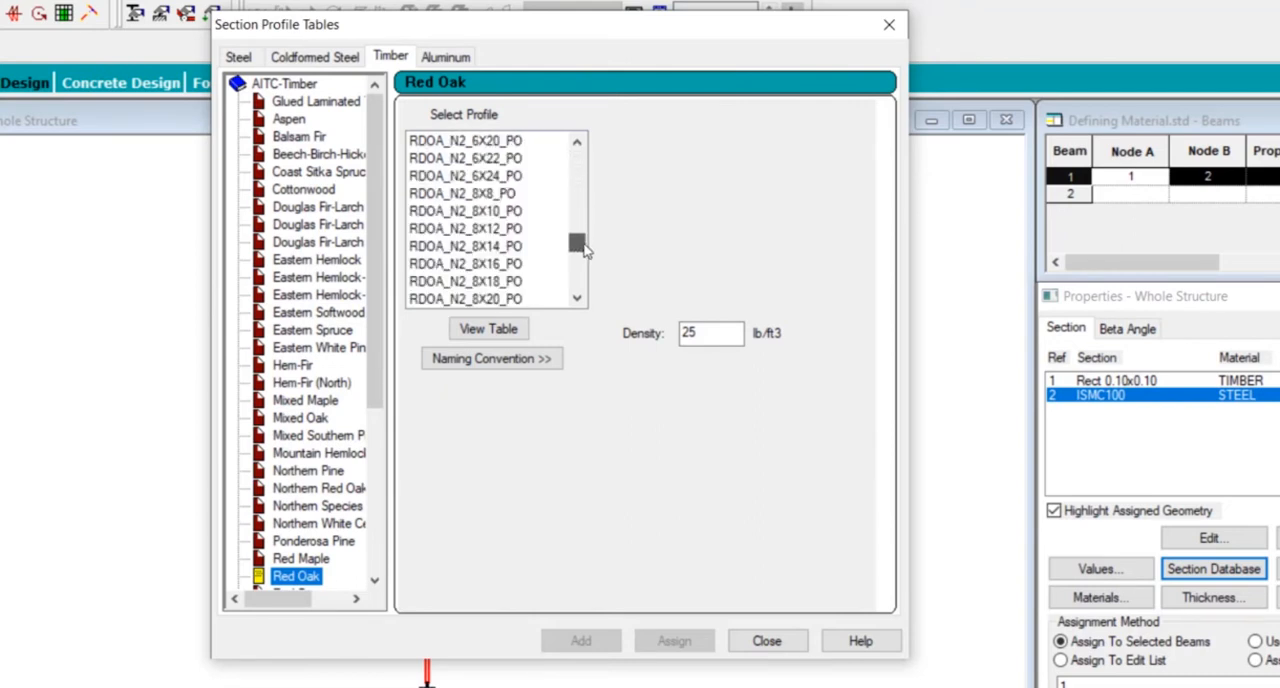
click(467, 213)
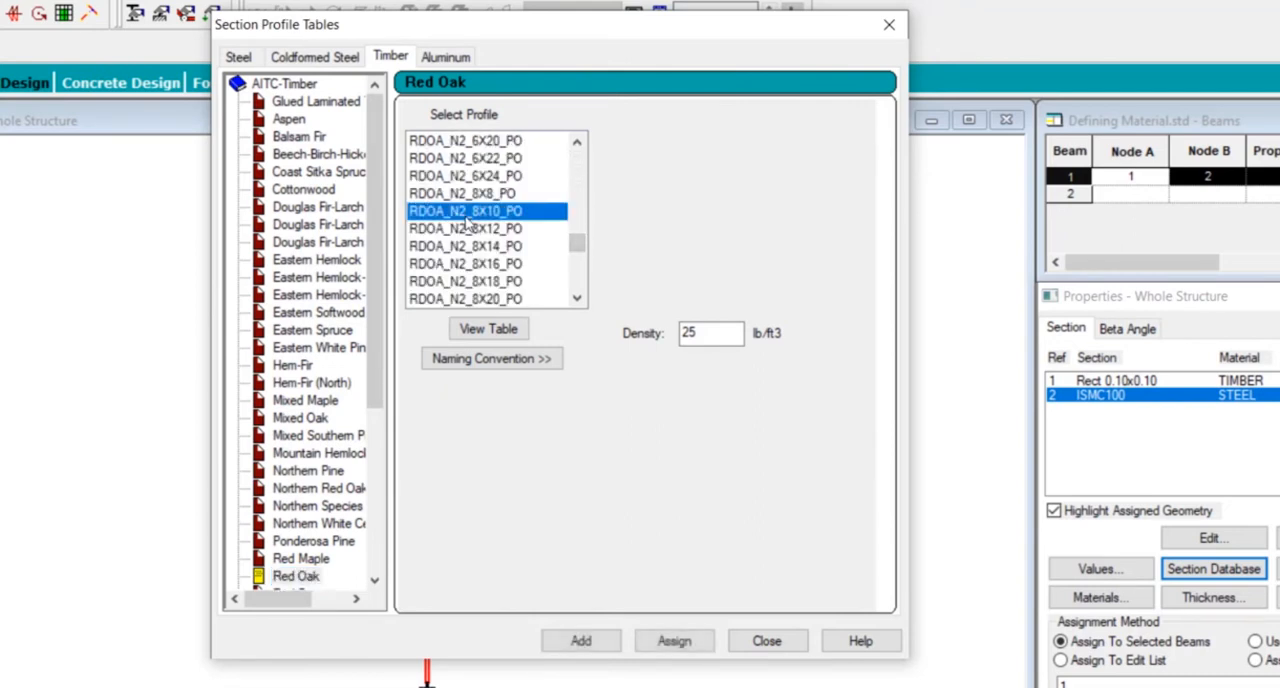
click(593, 640)
click(767, 641)
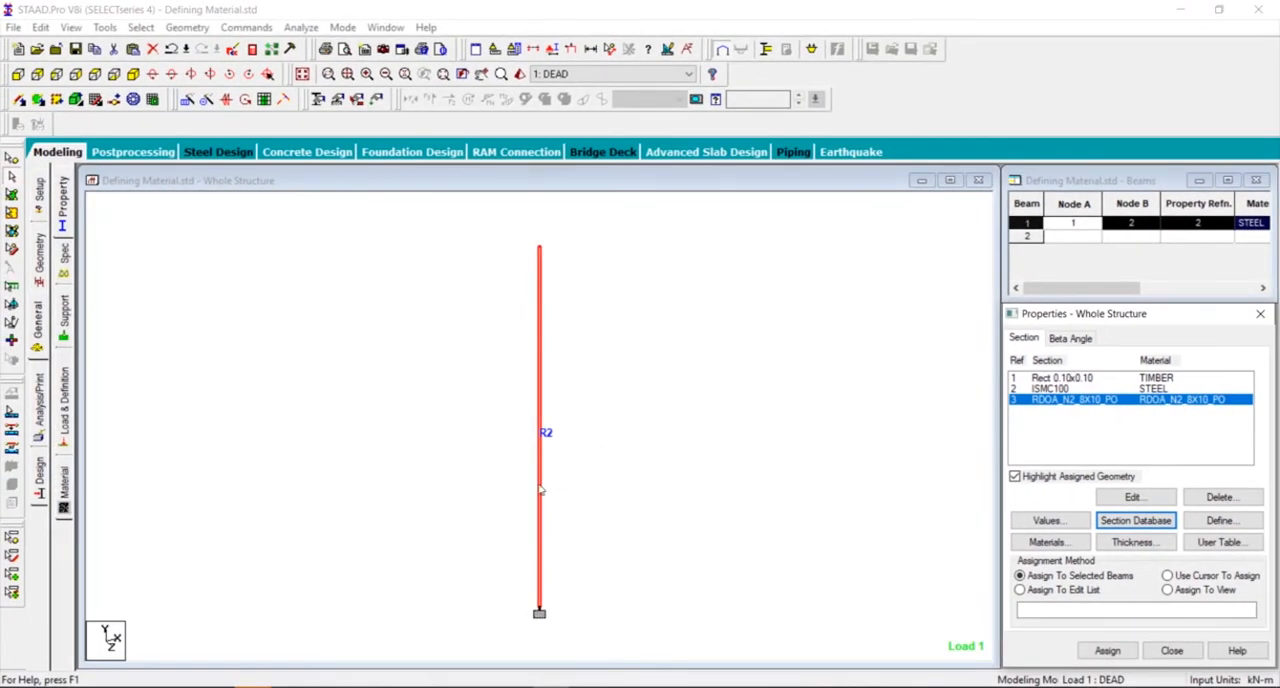
- Assign the RDOA_N2_8X10_PO timber section to the selected vertical beam
click(1110, 652)
drag(1090, 424, 860, 293)
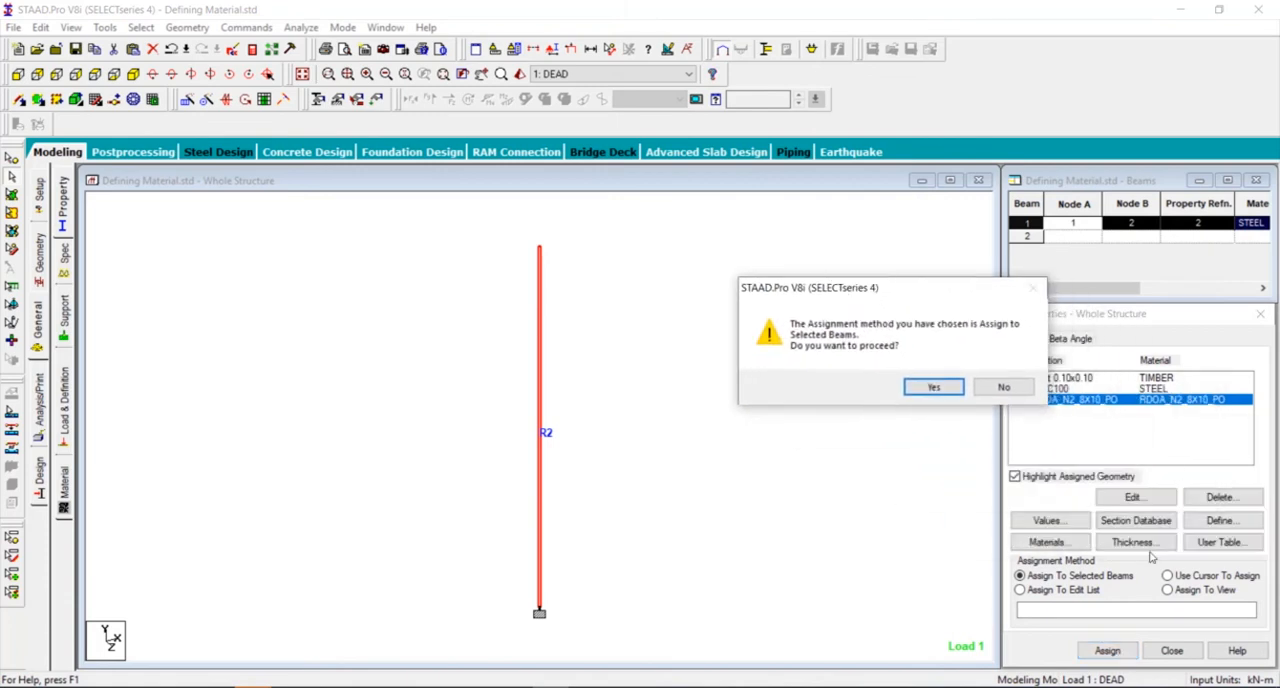
click(930, 387)
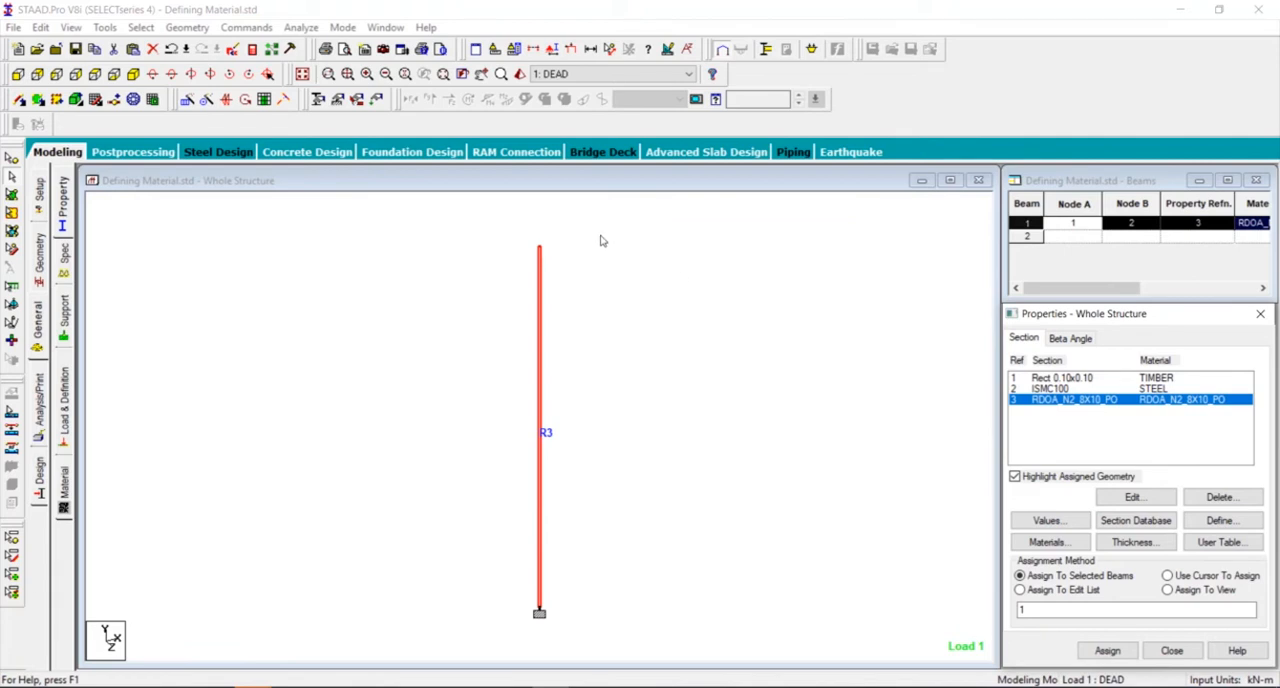
- Inspect the timber member in the 3D rendered view by rotating and enlarging it, close that view and deselect the beam
click(519, 78)
drag(563, 223, 631, 347)
scroll(633, 344, up, 3)
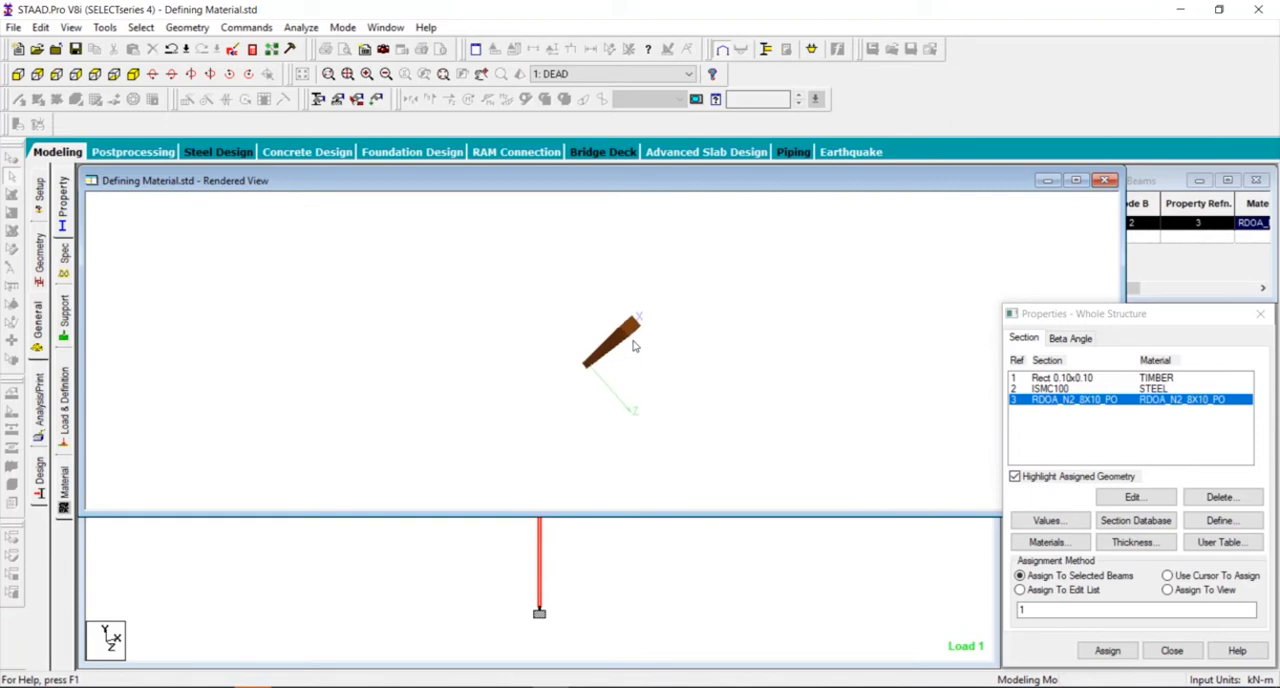
click(1104, 181)
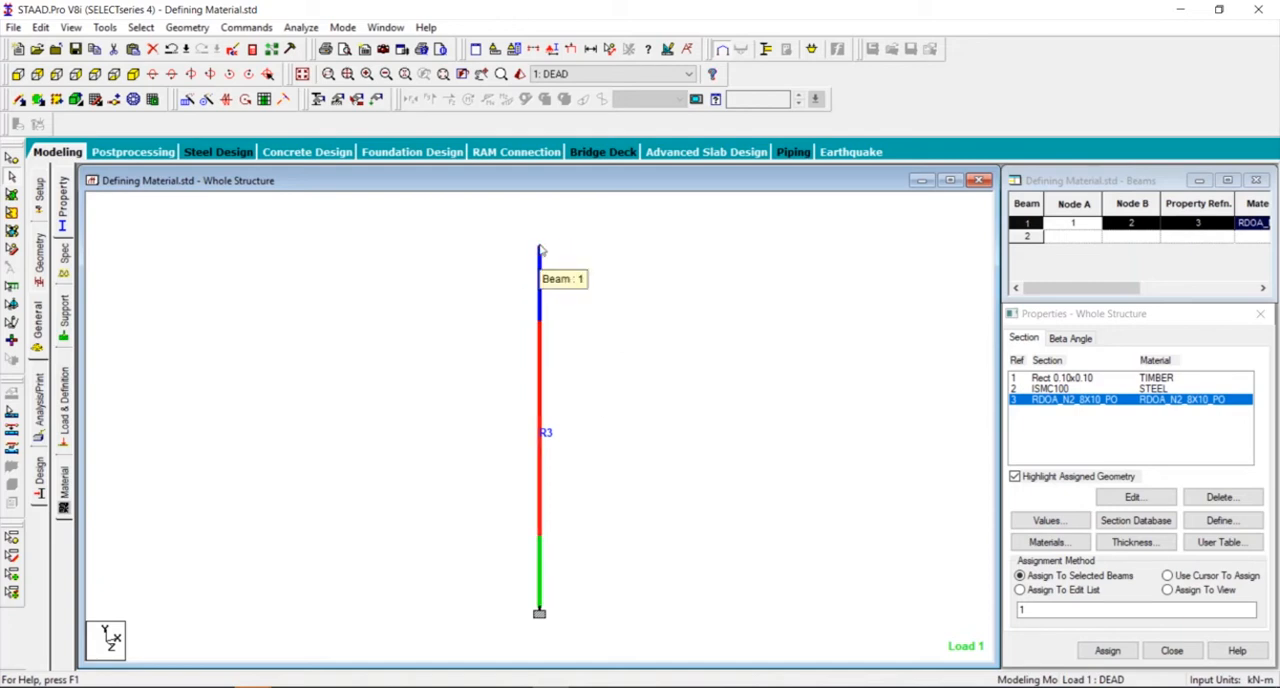
click(656, 405)
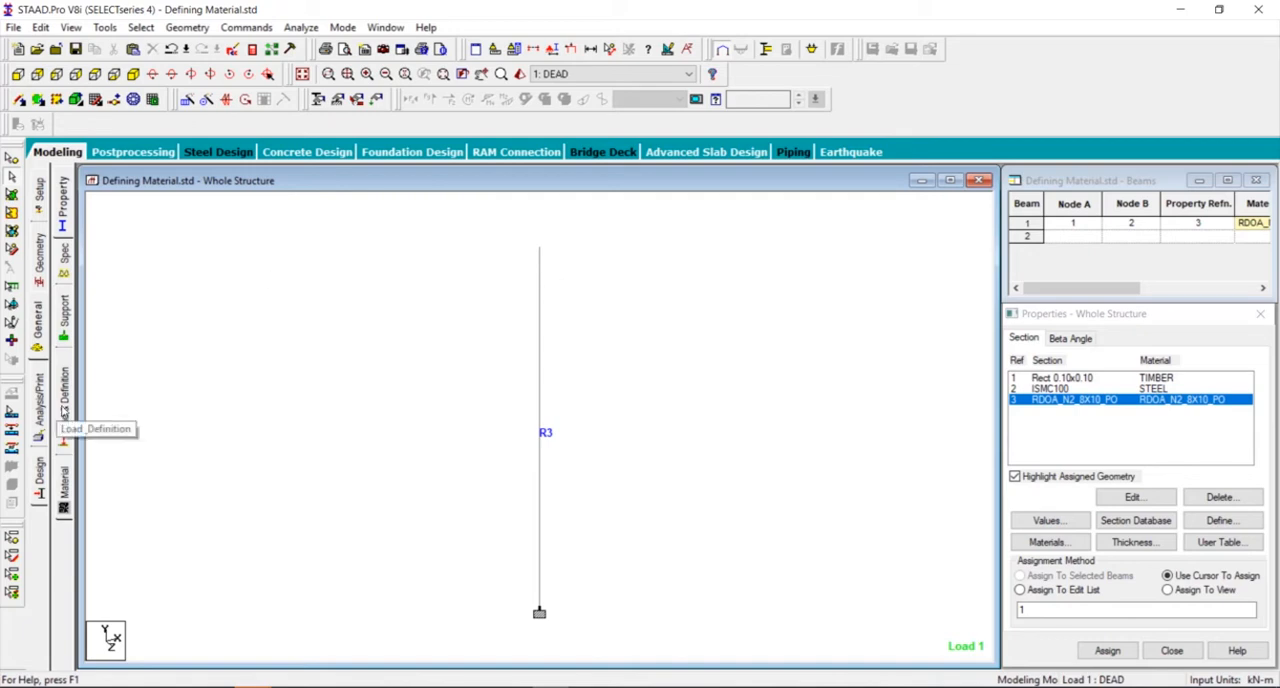
- Assign the SELFWEIGHT Y -1 load of the DEAD load case to the whole view and accept the auto save
click(64, 418)
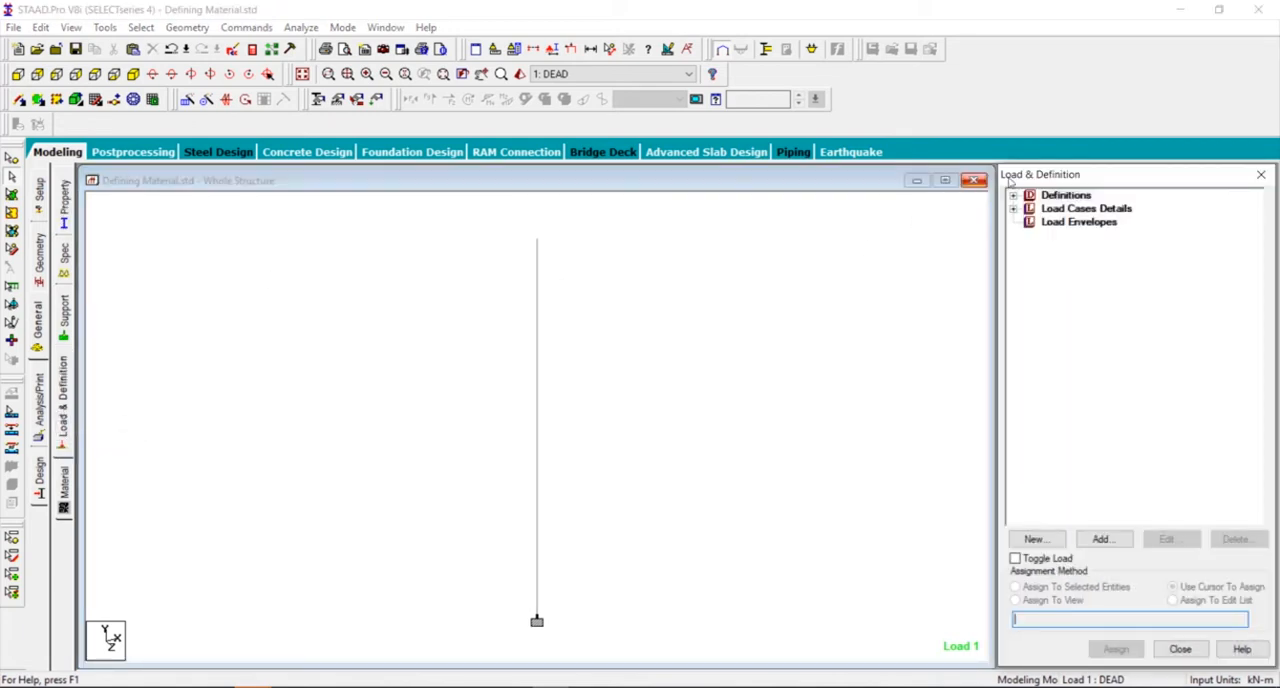
click(1013, 208)
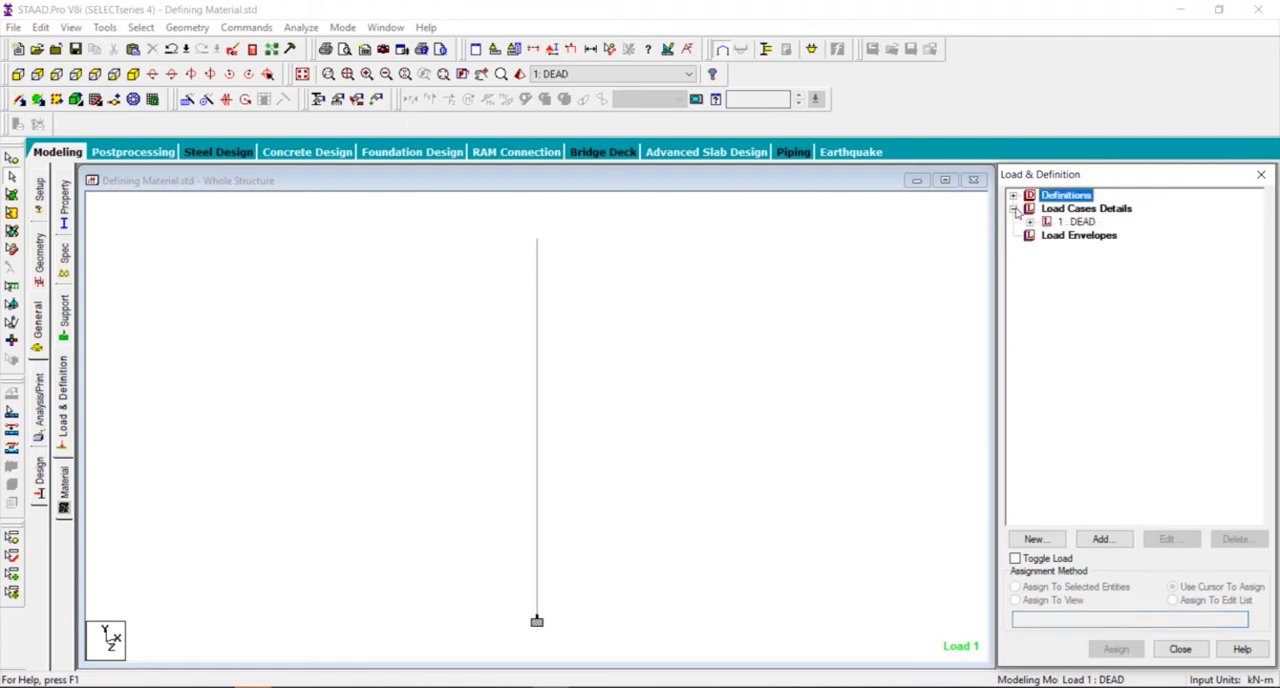
click(1030, 223)
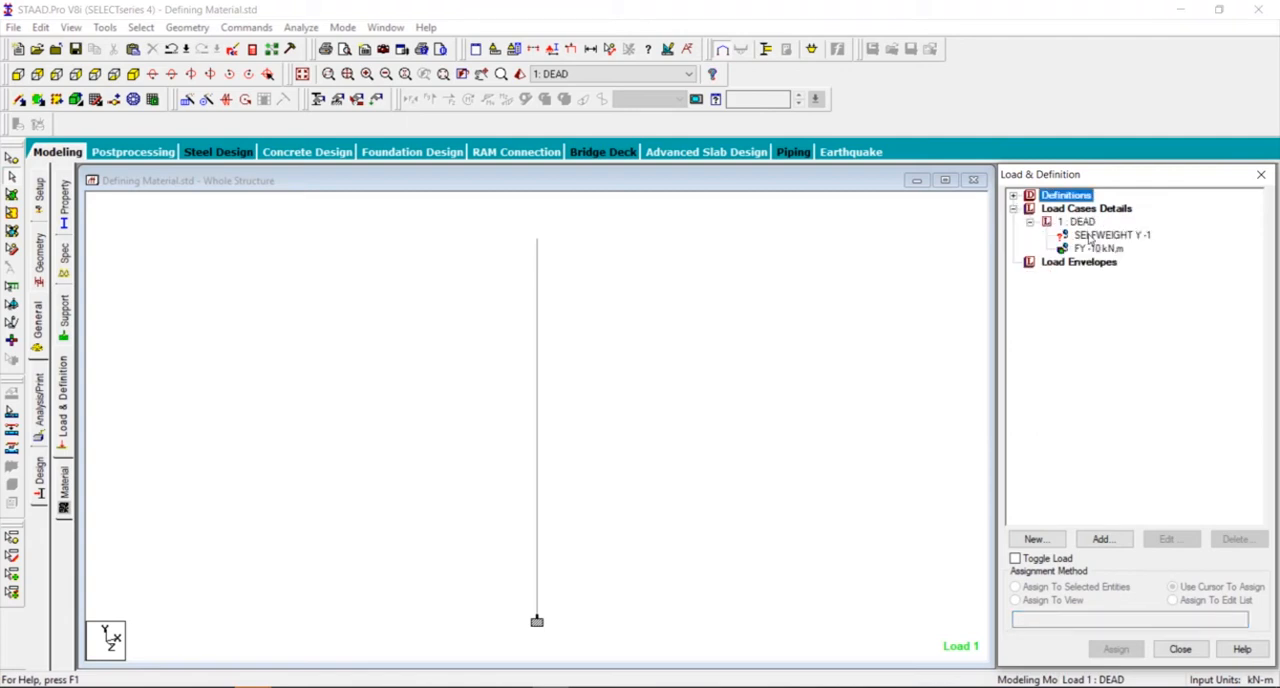
click(1092, 235)
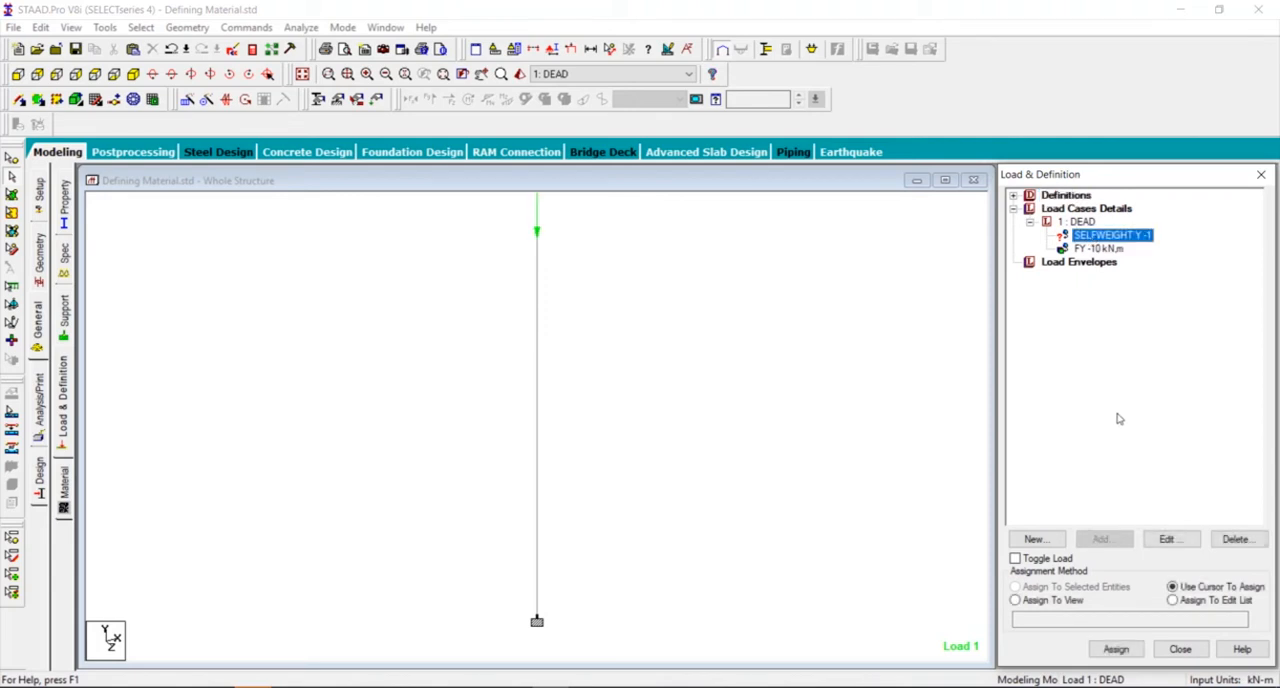
click(1068, 602)
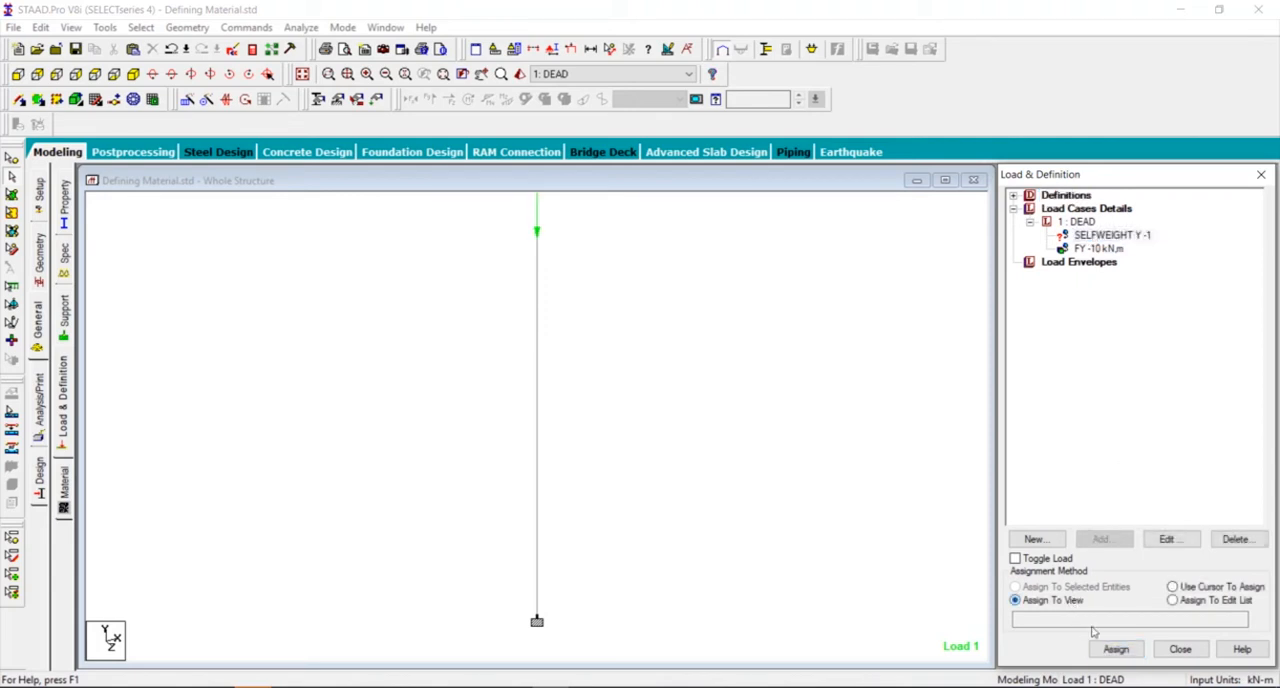
click(1116, 649)
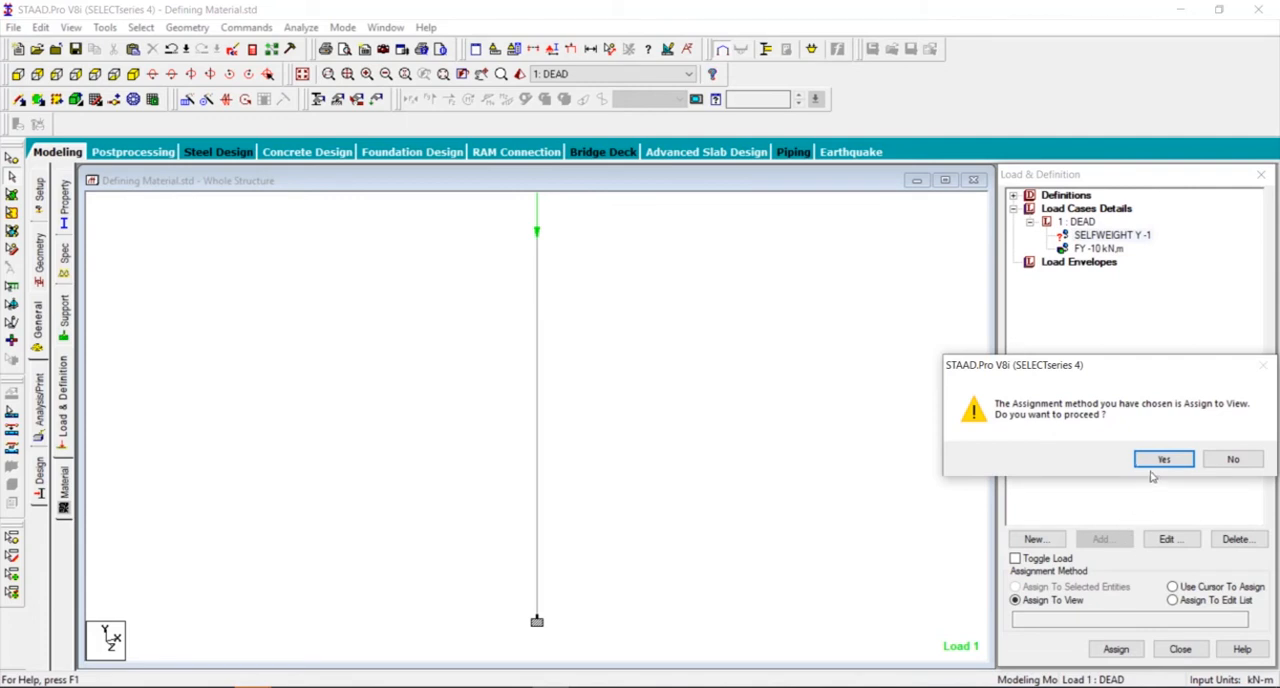
click(1162, 459)
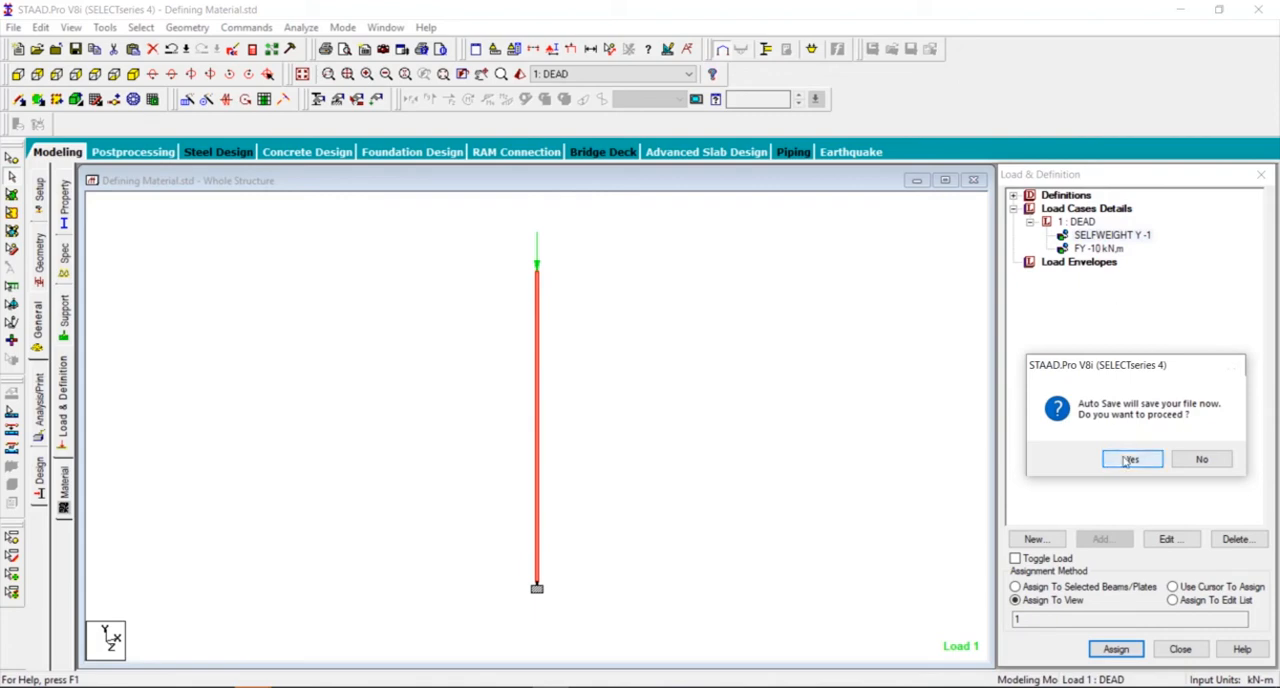
click(1129, 459)
- Run the analysis of the Defining Material.std model
click(526, 373)
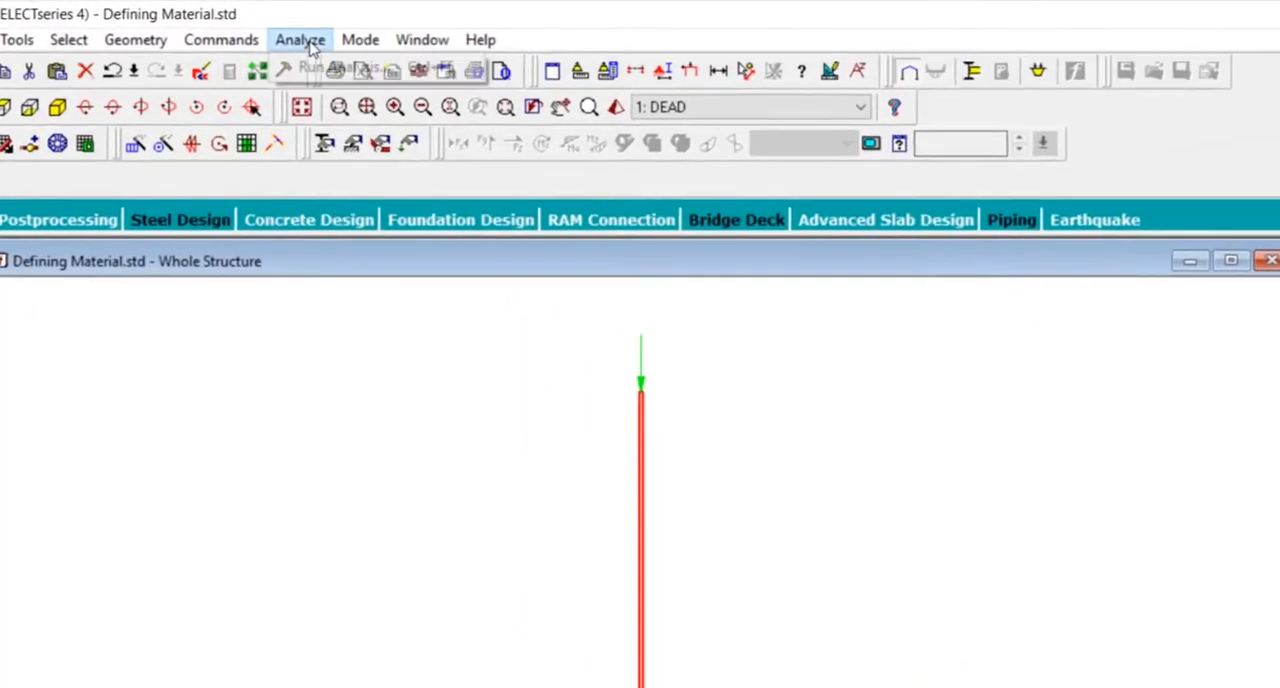
click(300, 27)
click(323, 46)
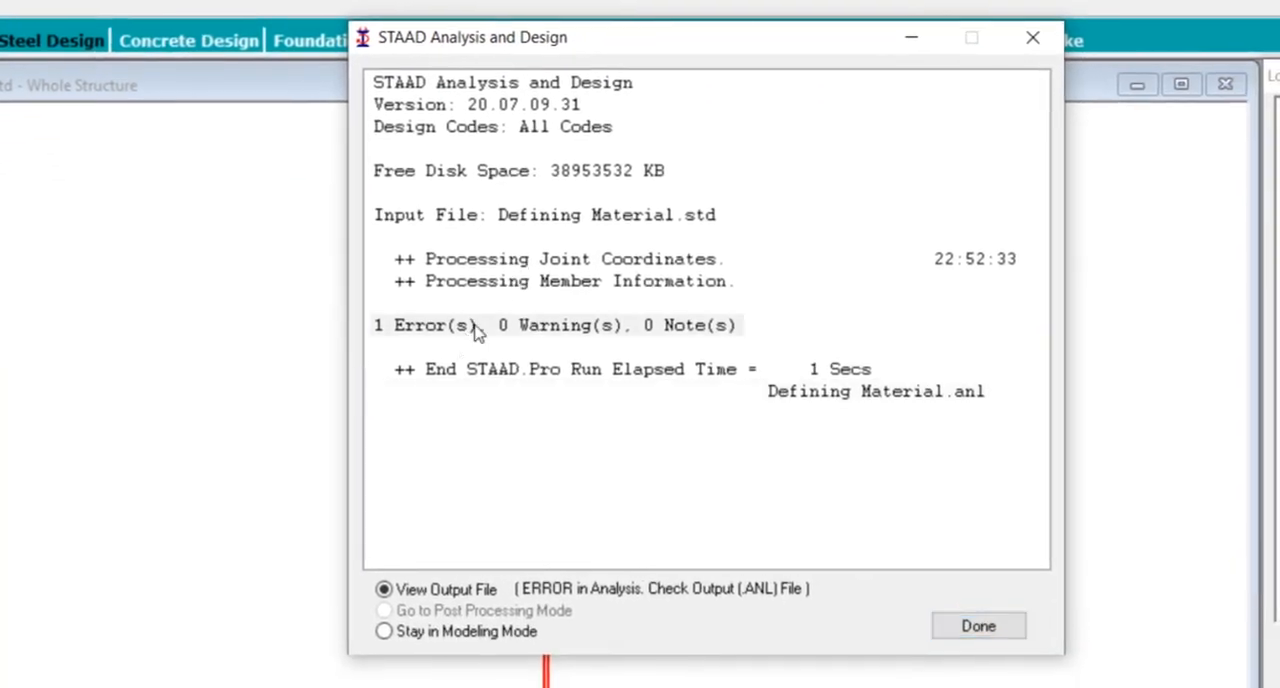
click(478, 330)
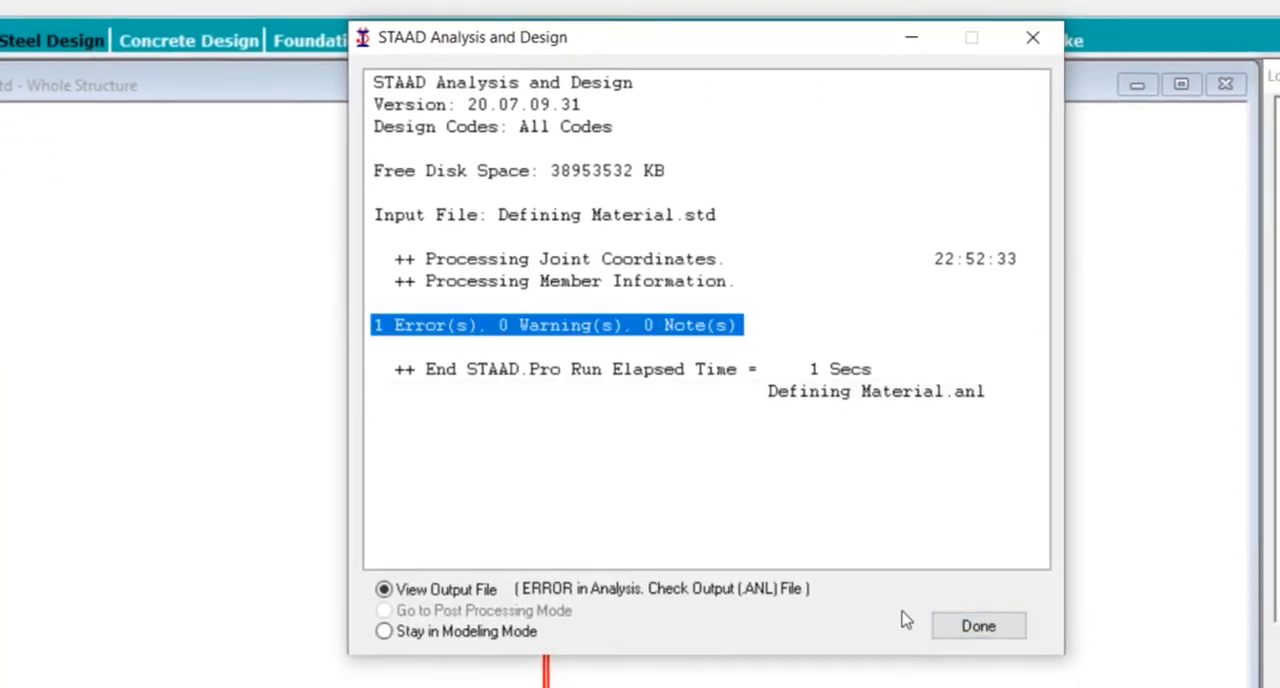
- View the analysis output file, locate the listed error in the report and close the output viewer
click(982, 632)
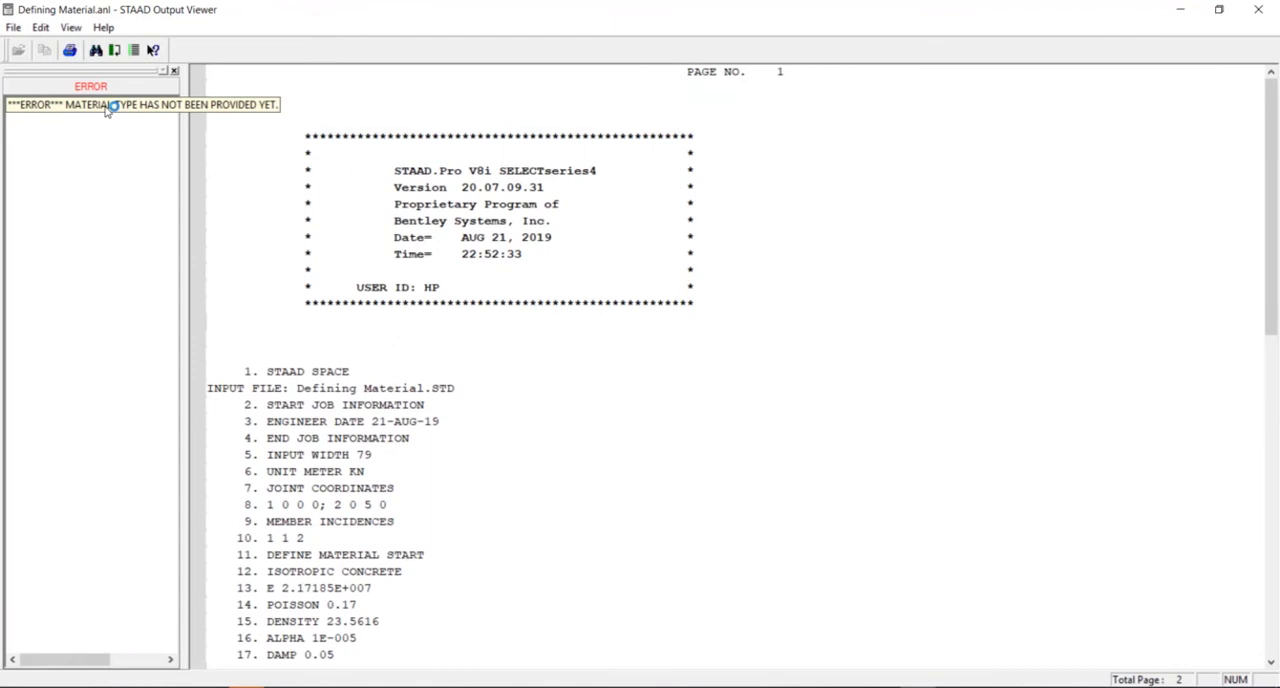
click(108, 105)
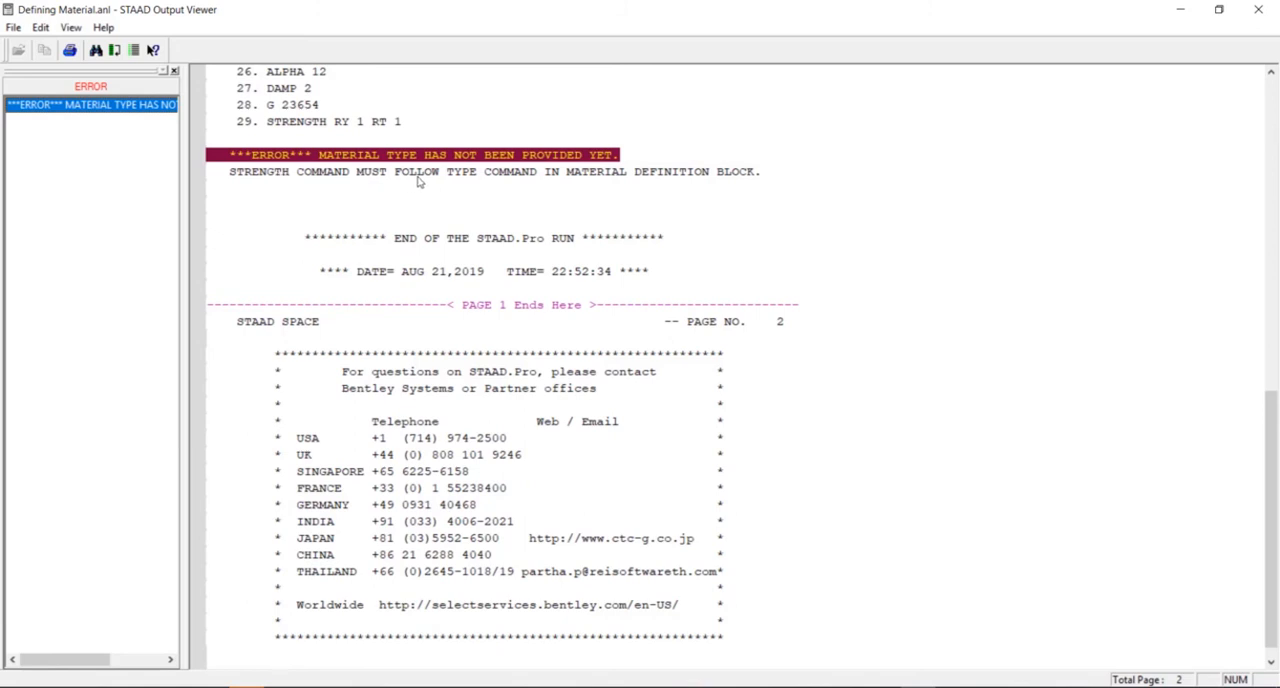
click(1250, 11)
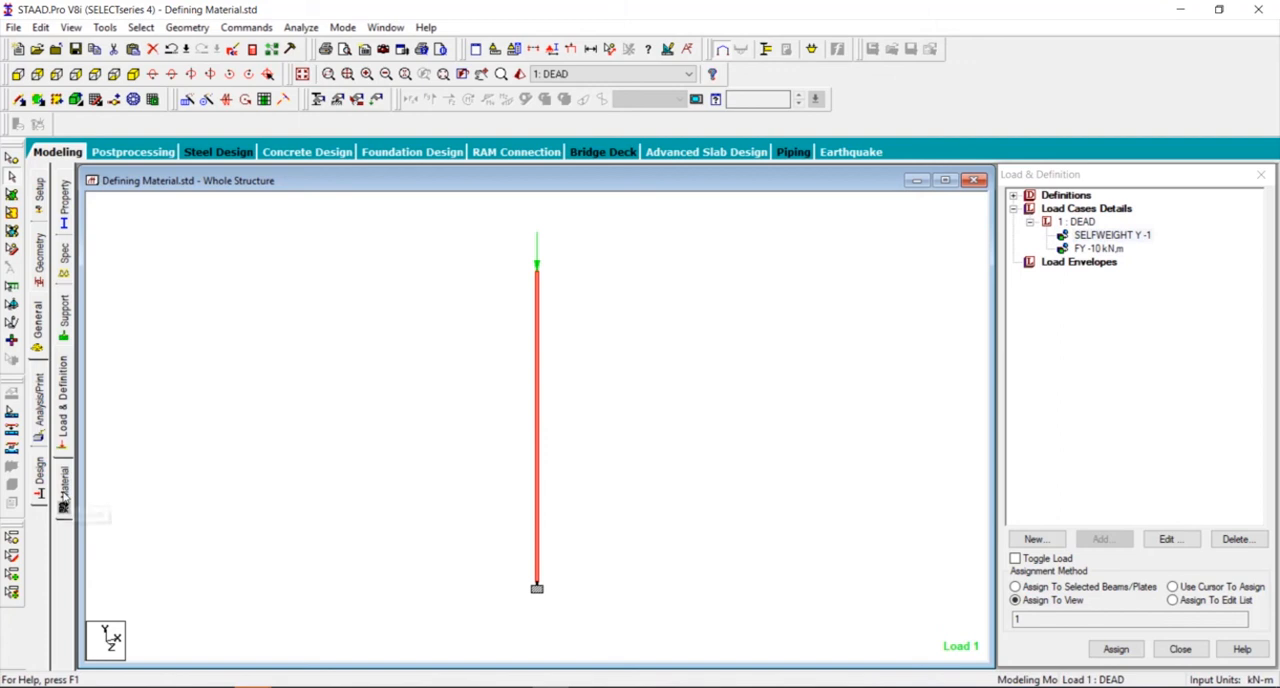
- Review the isotropic material properties of RDOA_N2_8X10_PO, close them without changes and deselect the beam
click(62, 499)
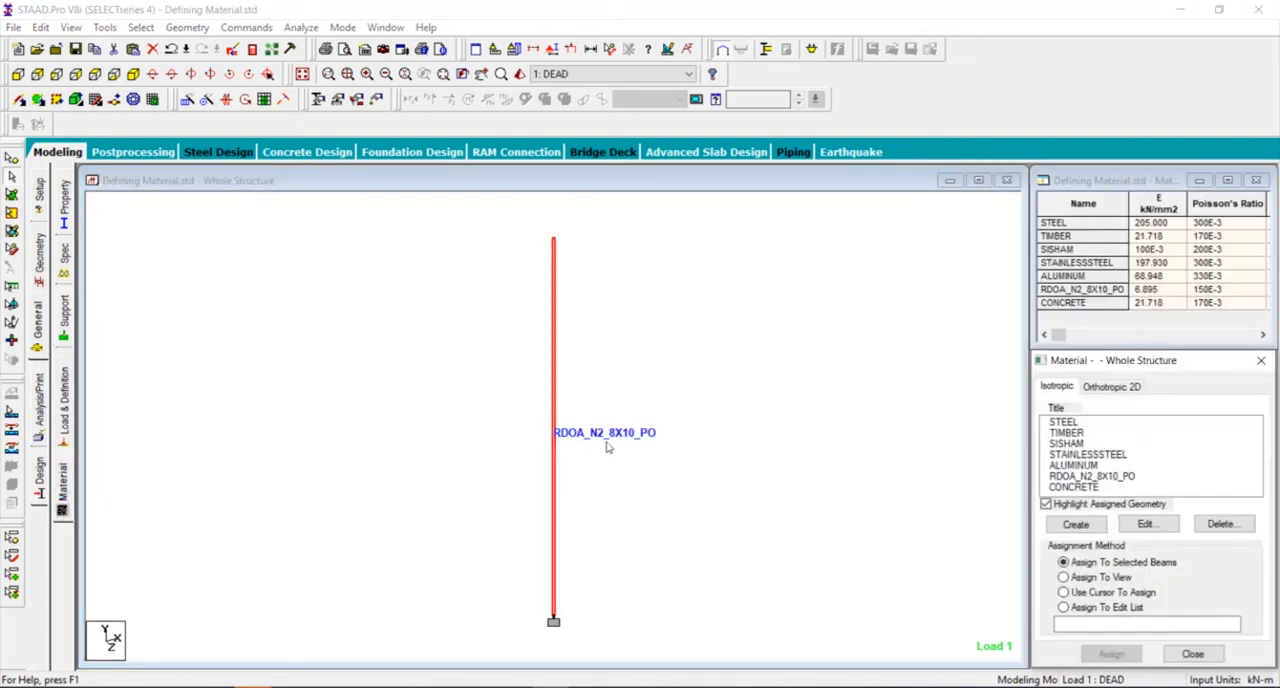
click(1119, 480)
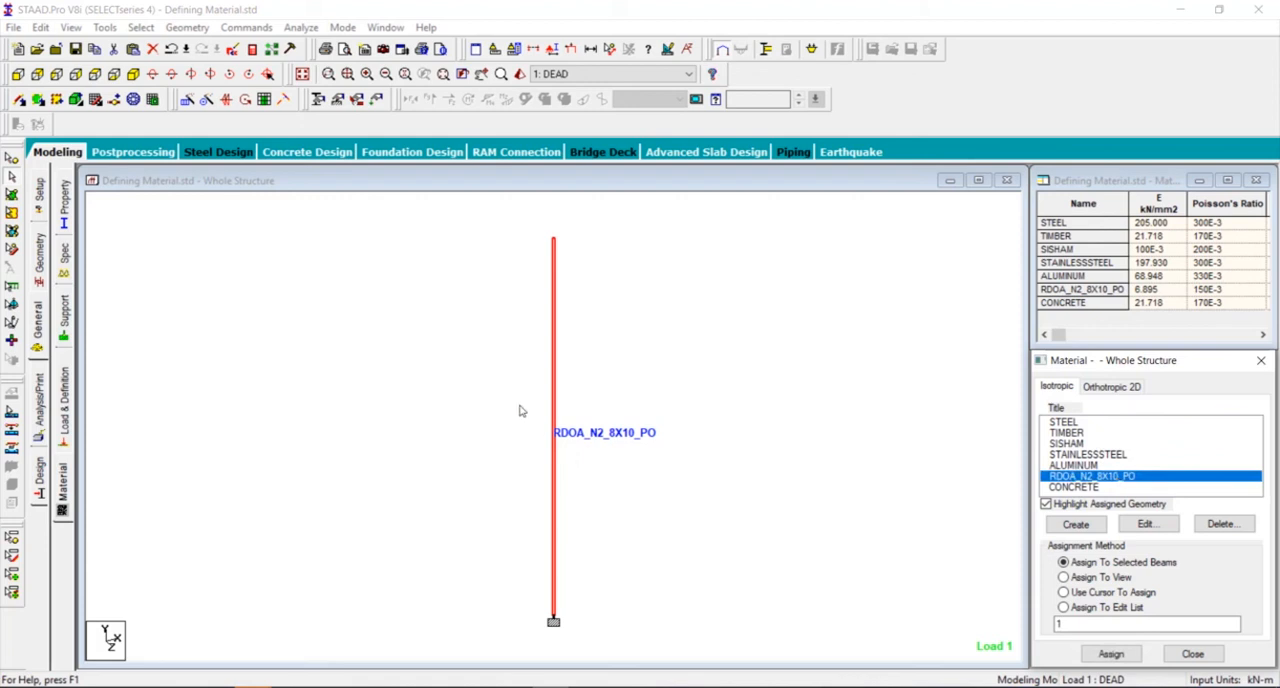
click(1145, 524)
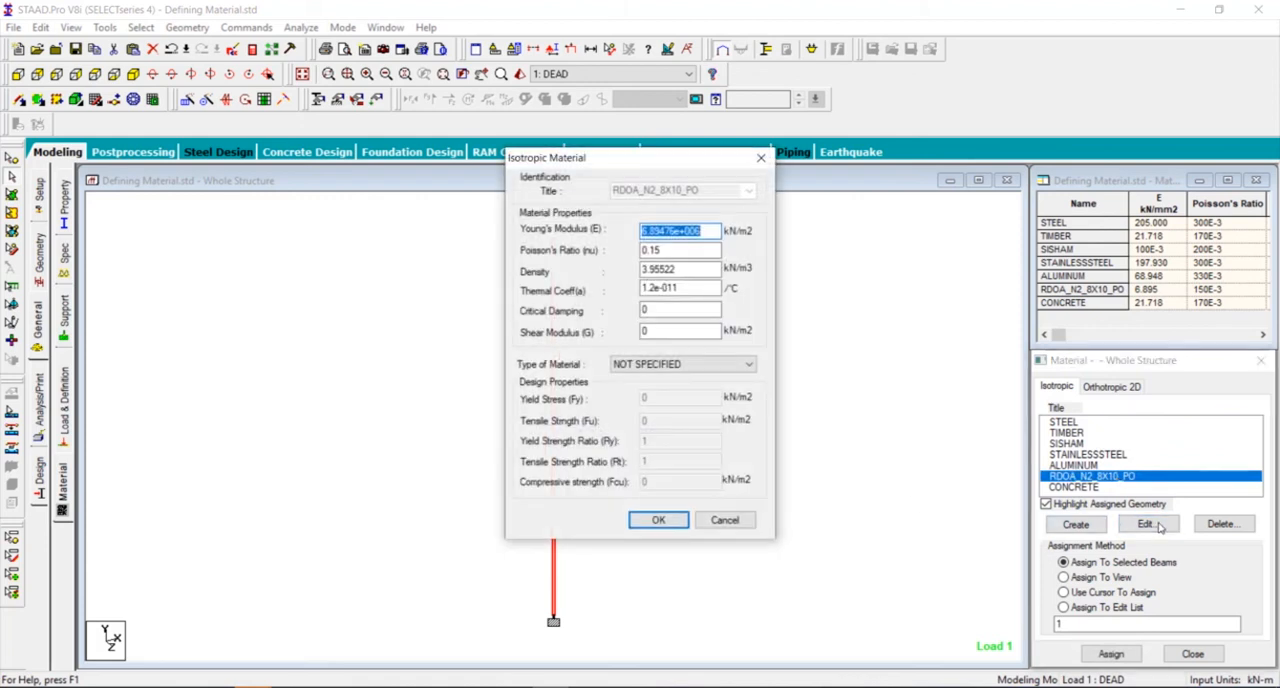
click(658, 520)
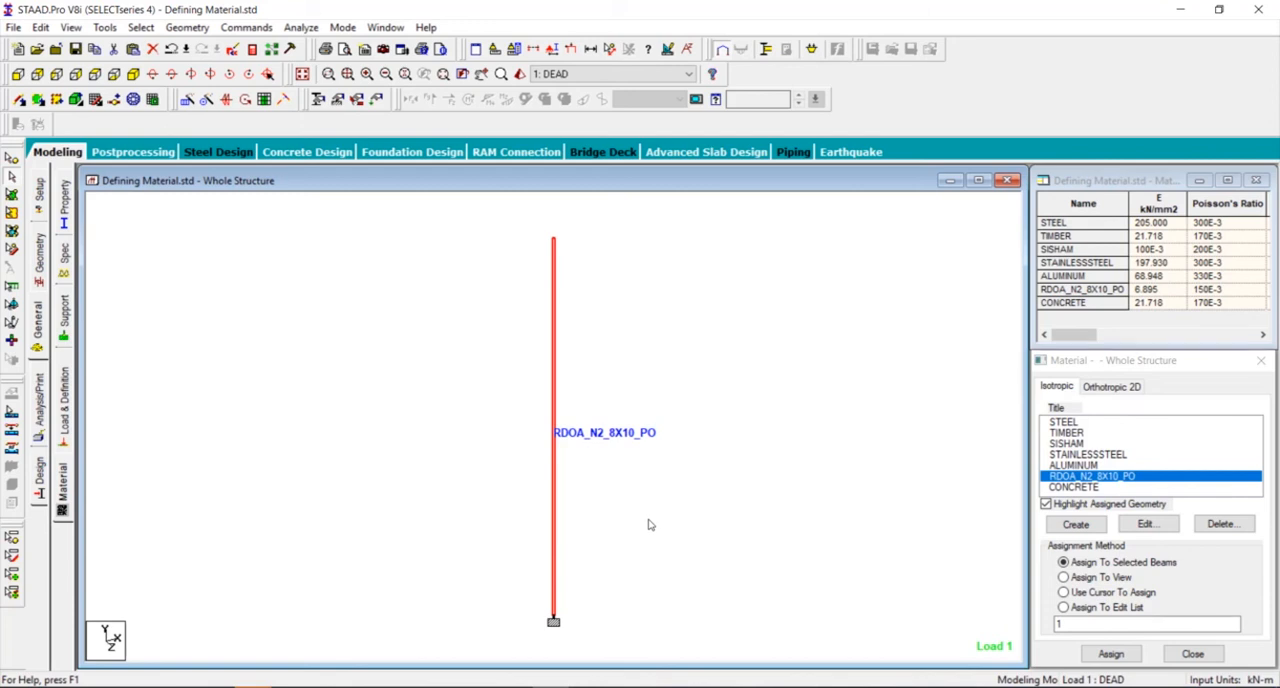
click(762, 488)
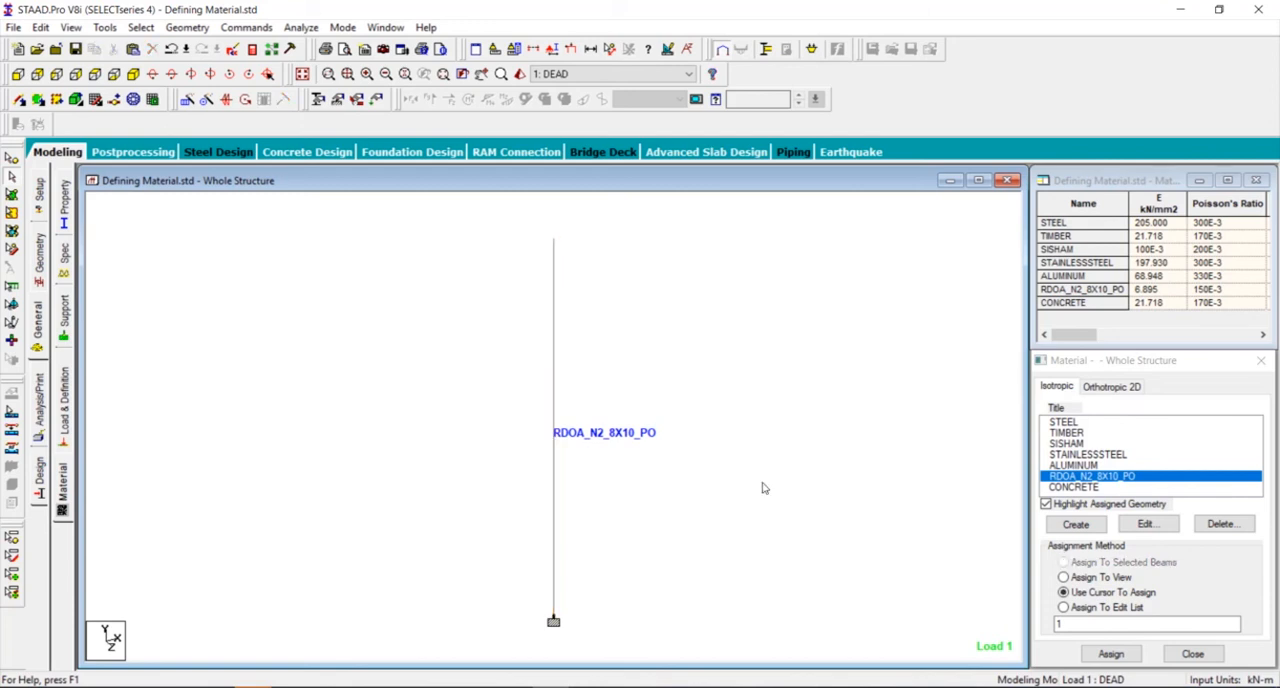